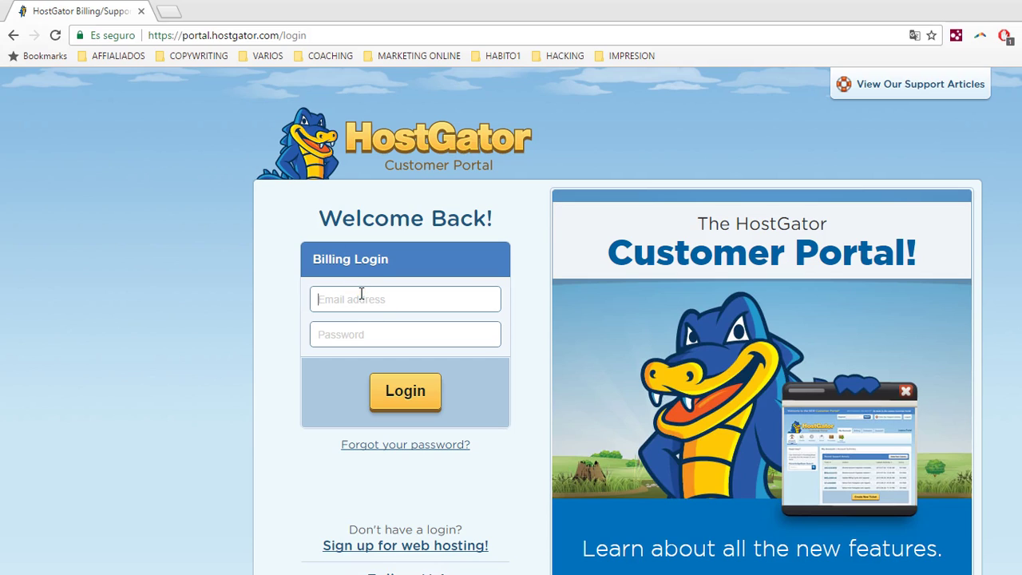
Log in to Billing Login with the account e-mail and password, then open the funtor.com hosting dashboard
{"action": "key", "text": "Tab"}
{"action": "type", "text": "*"}
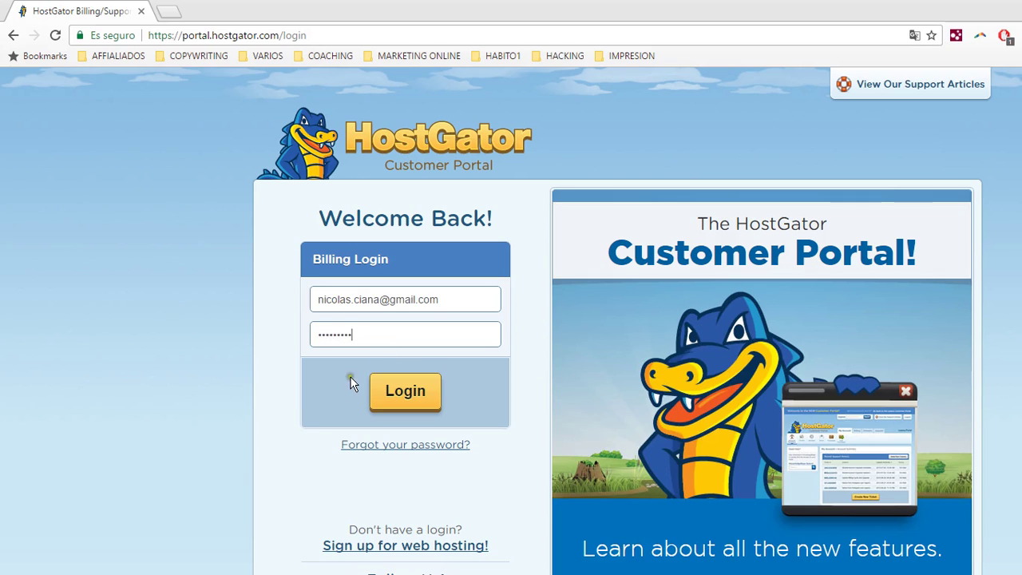
{"action": "left_click", "coordinate": [397, 392]}
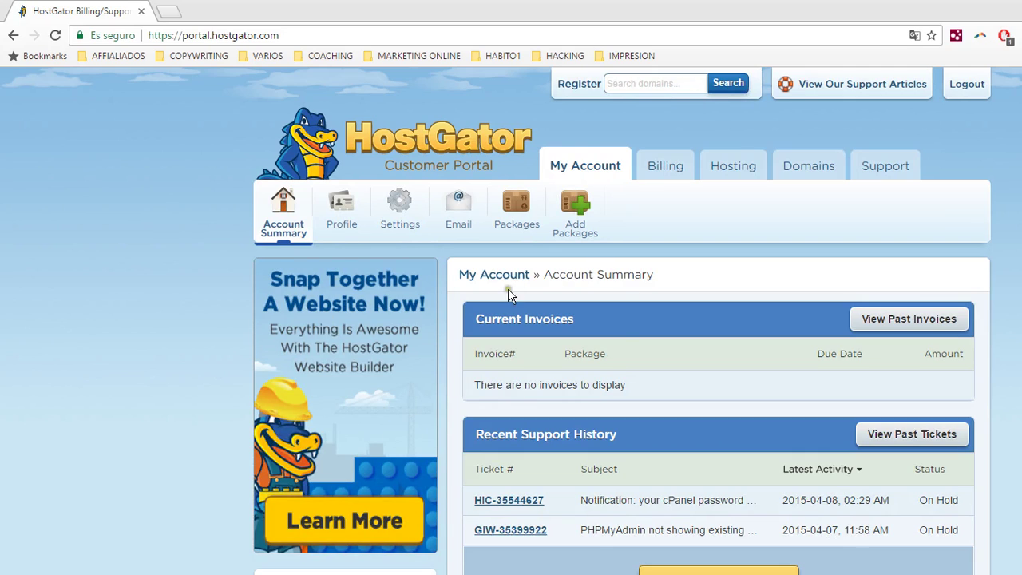
{"action": "left_click", "coordinate": [718, 177]}
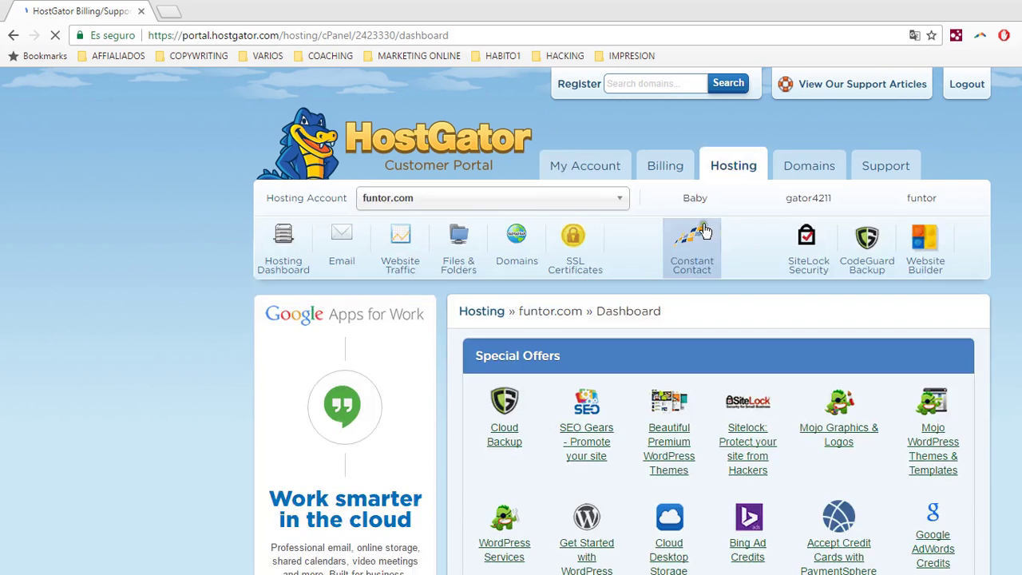
Open Manage Databases from the funtor.com hosting dashboard's Most Popular Links
{"action": "scroll", "coordinate": [684, 311], "scroll_direction": "down", "scroll_amount": 2}
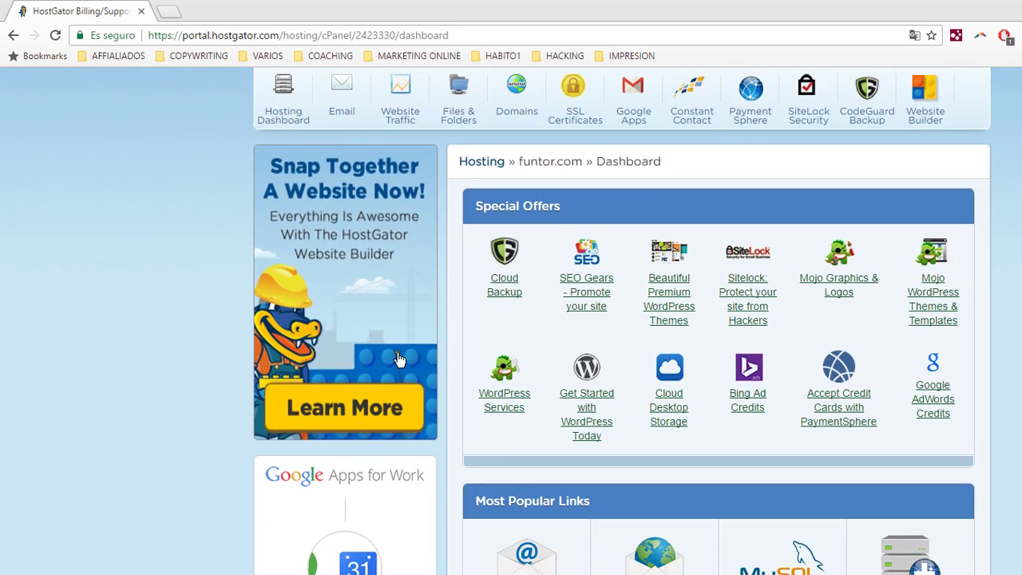
{"action": "scroll", "coordinate": [468, 336], "scroll_direction": "down", "scroll_amount": 2}
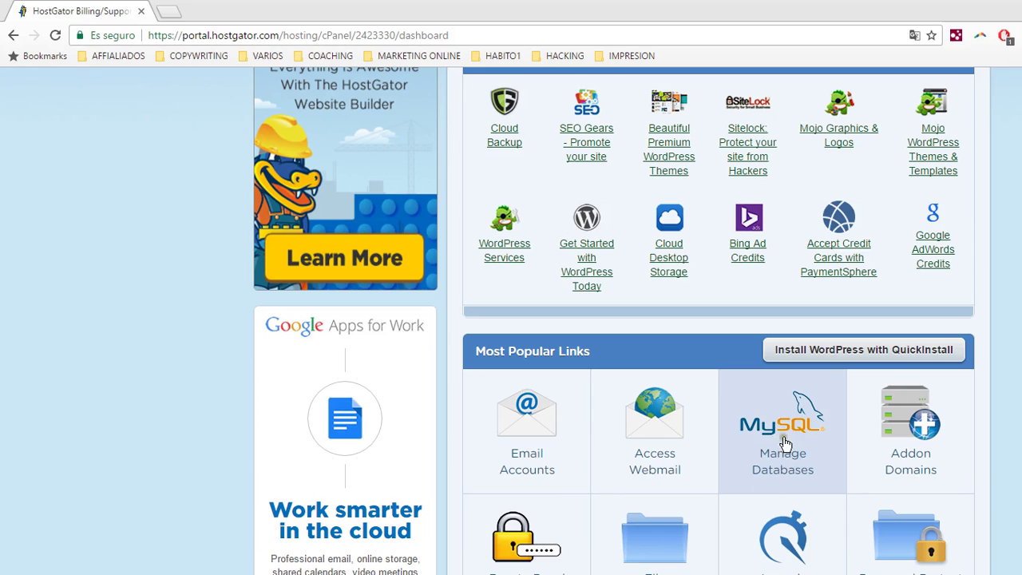
{"action": "left_click", "coordinate": [789, 446]}
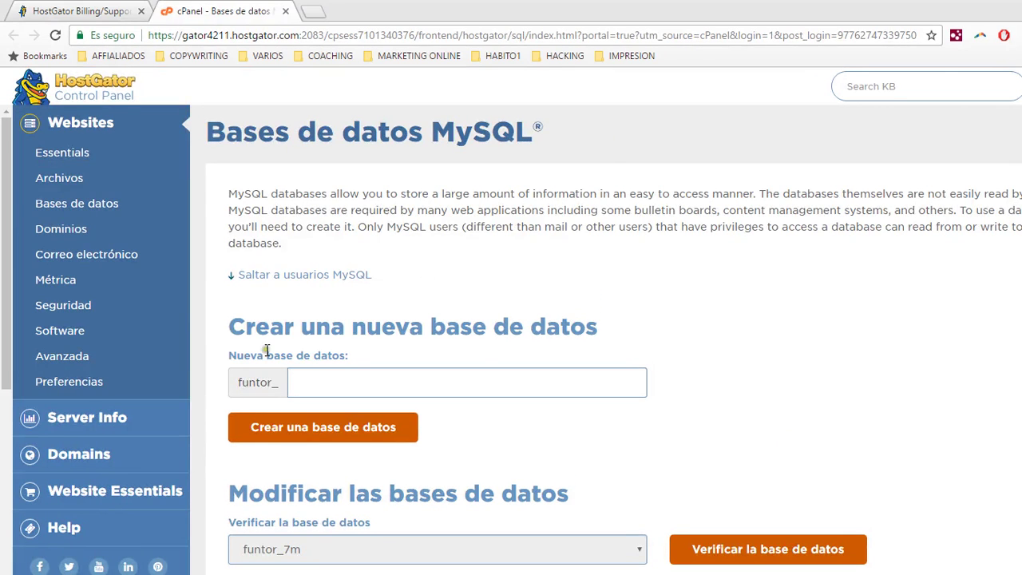
Create the database 'prueba' (funtor_prueba), then go back to the MySQL Databases page
{"action": "left_click", "coordinate": [294, 380]}
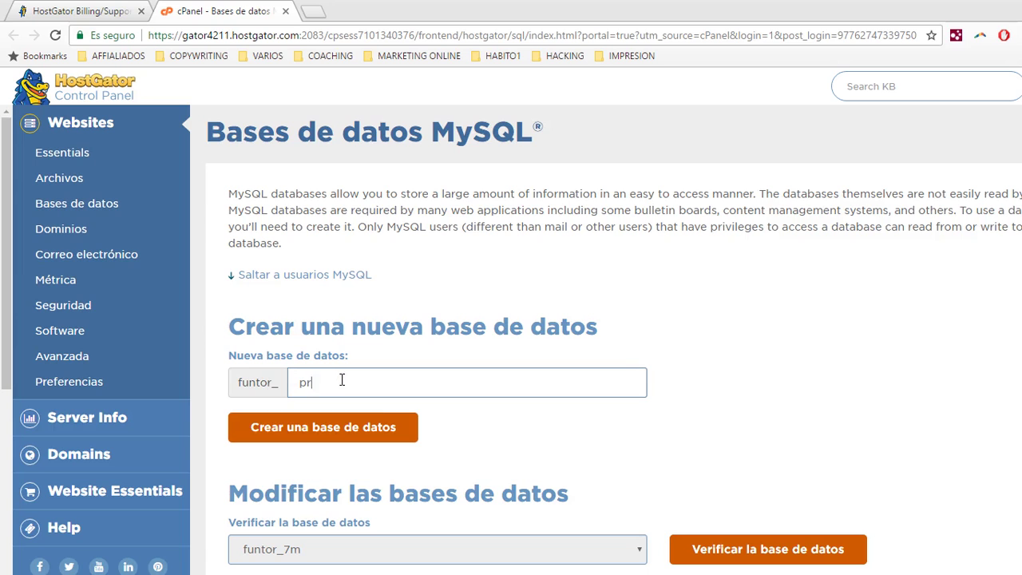
{"action": "scroll", "coordinate": [364, 375], "scroll_direction": "down", "scroll_amount": 4}
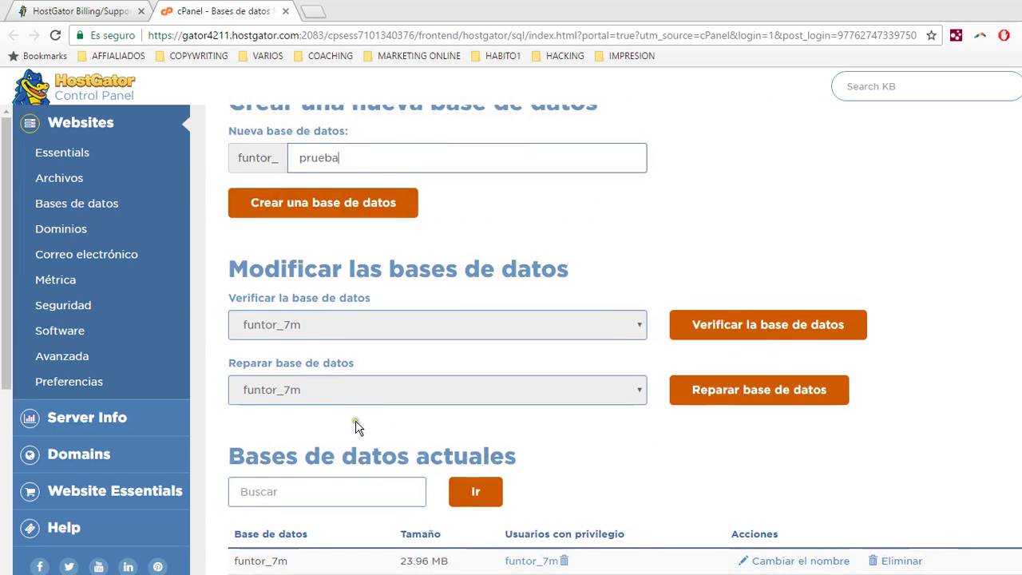
{"action": "scroll", "coordinate": [359, 426], "scroll_direction": "up", "scroll_amount": 3}
{"action": "left_click", "coordinate": [345, 356]}
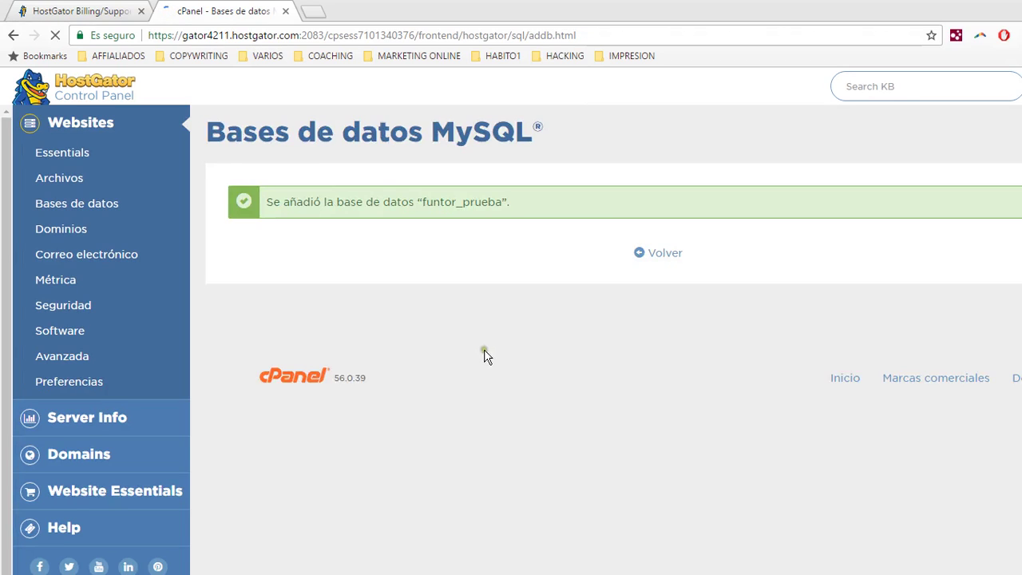
{"action": "left_click", "coordinate": [658, 257]}
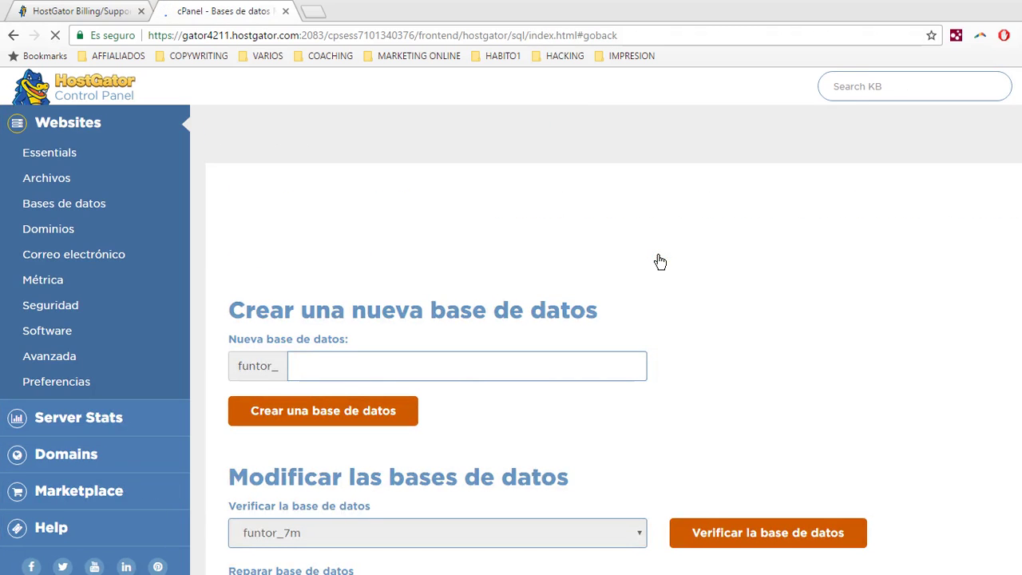
Create MySQL user 'prueba' (funtor_prueba), entering the password in both fields
{"action": "scroll", "coordinate": [648, 275], "scroll_direction": "down", "scroll_amount": 10}
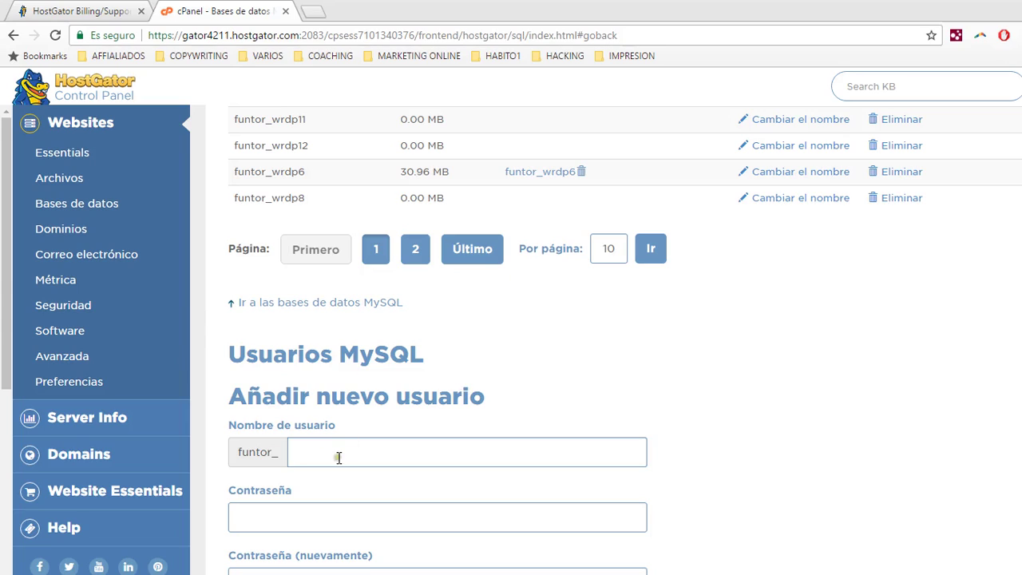
{"action": "left_click", "coordinate": [326, 453]}
{"action": "left_click", "coordinate": [429, 452]}
{"action": "scroll", "coordinate": [428, 452], "scroll_direction": "up", "scroll_amount": 4}
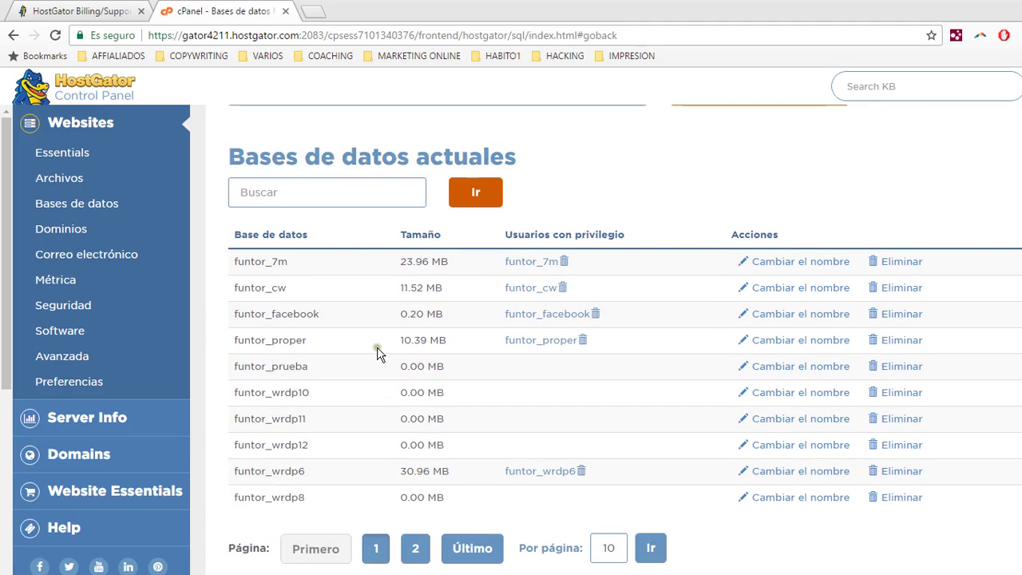
{"action": "left_click_drag", "start_coordinate": [340, 369], "coordinate": [231, 376]}
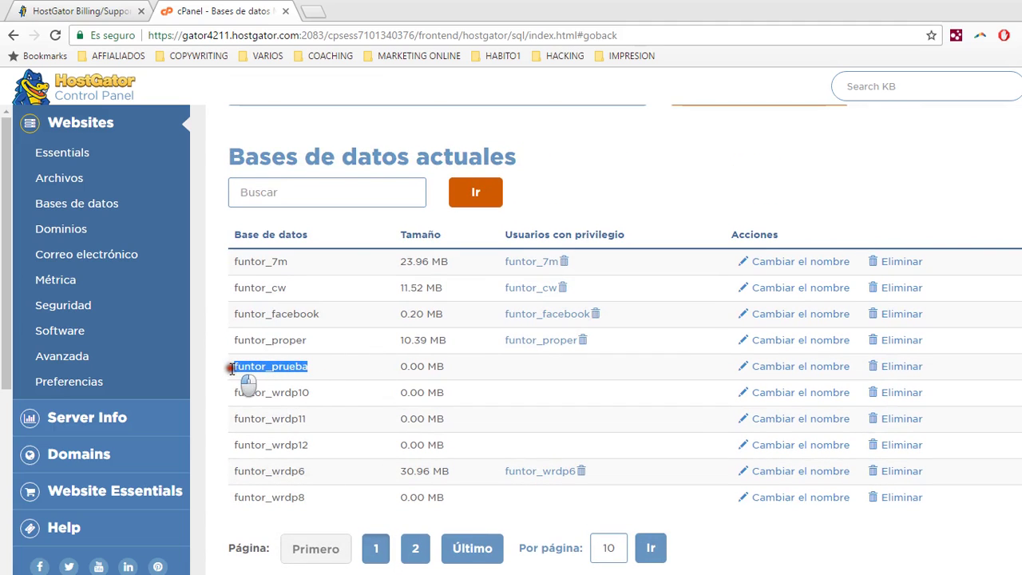
{"action": "scroll", "coordinate": [342, 400], "scroll_direction": "down", "scroll_amount": 2}
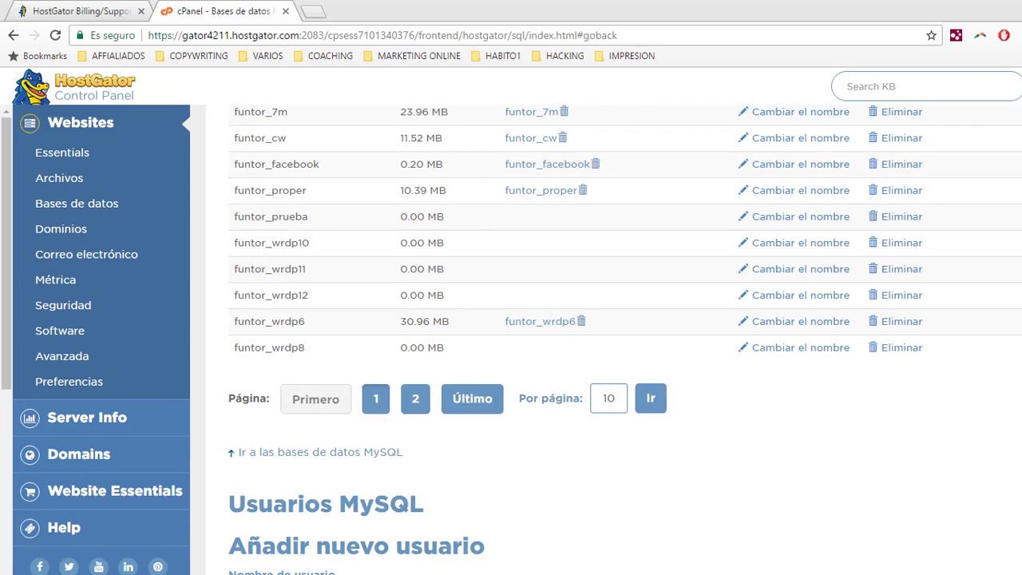
{"action": "scroll", "coordinate": [511, 335], "scroll_direction": "down", "scroll_amount": 1}
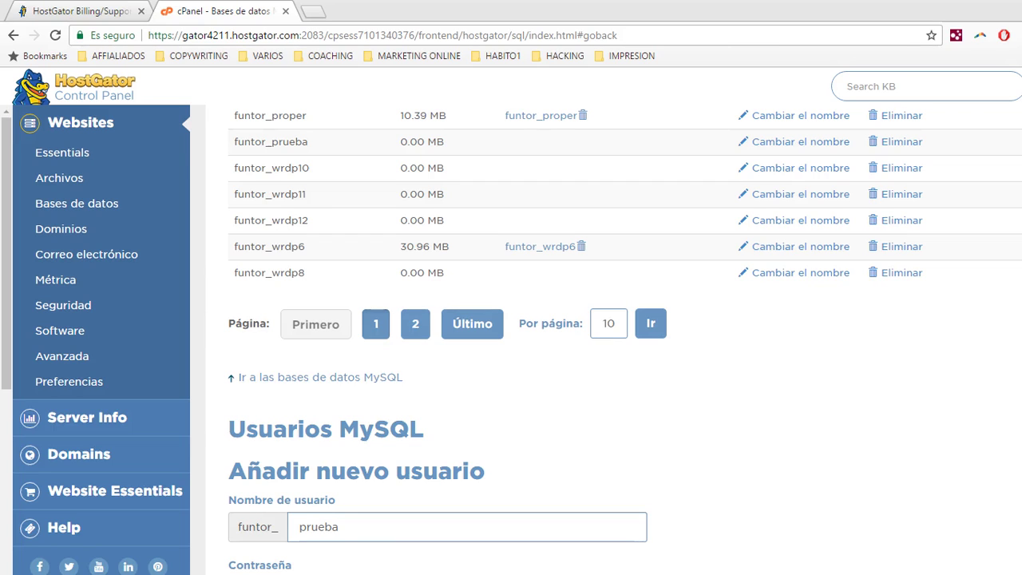
{"action": "scroll", "coordinate": [511, 336], "scroll_direction": "up", "scroll_amount": 1}
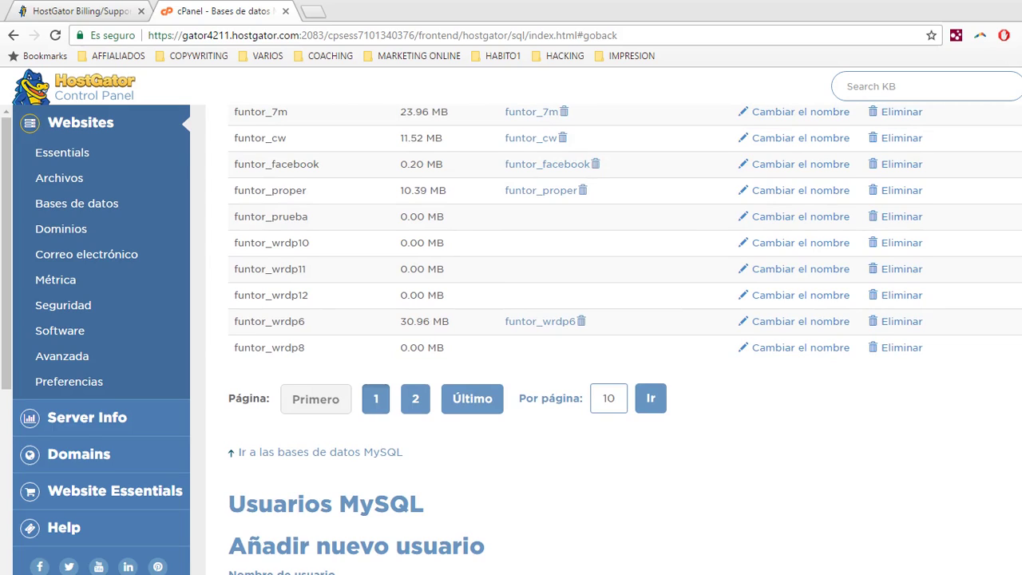
{"action": "scroll", "coordinate": [511, 335], "scroll_direction": "down", "scroll_amount": 1}
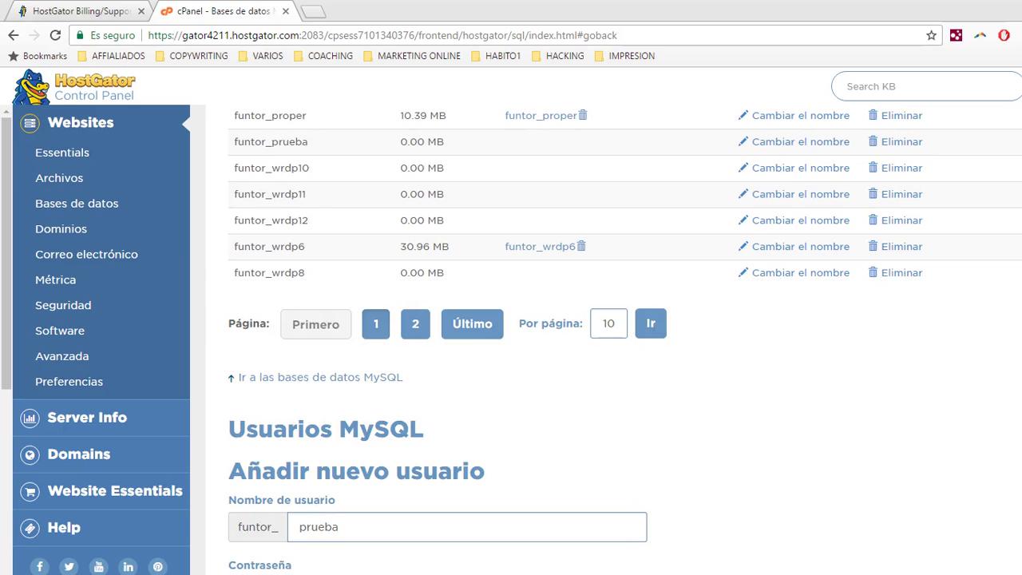
{"action": "scroll", "coordinate": [358, 572], "scroll_direction": "down", "scroll_amount": 3}
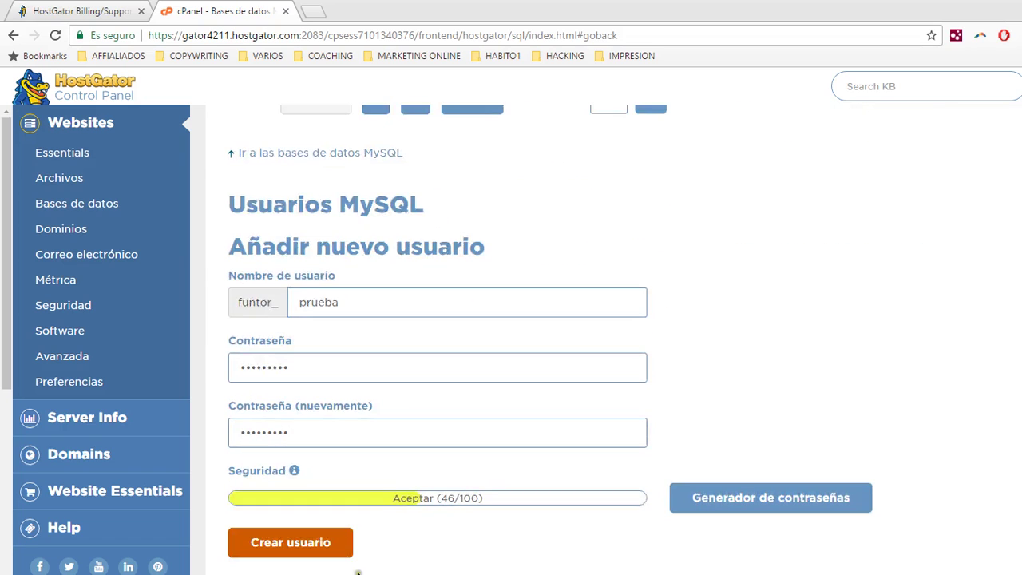
{"action": "left_click", "coordinate": [291, 547]}
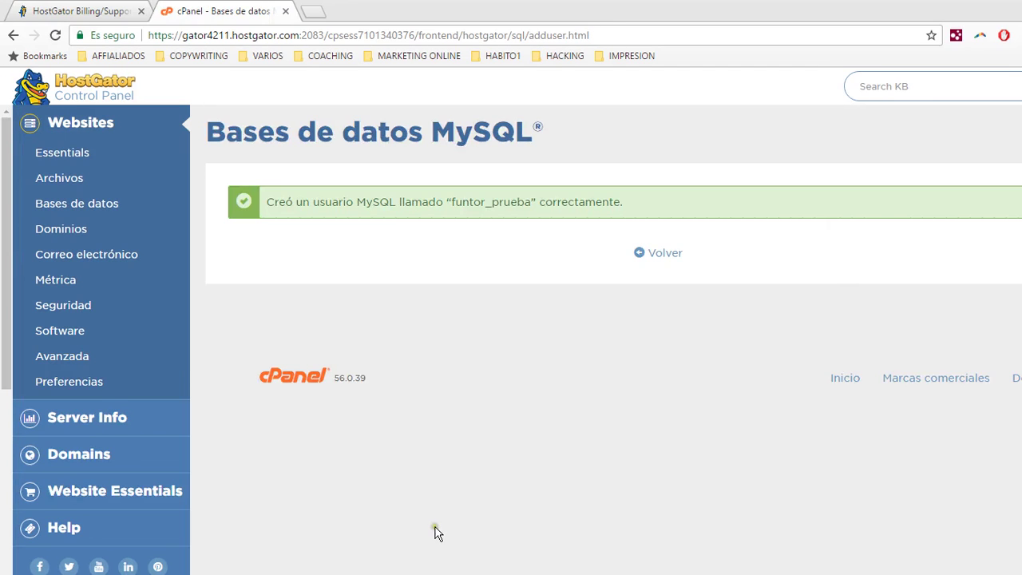
Return to the MySQL Databases page and scroll down to the add-user-to-database section
{"action": "left_click", "coordinate": [457, 479]}
{"action": "left_click", "coordinate": [664, 253]}
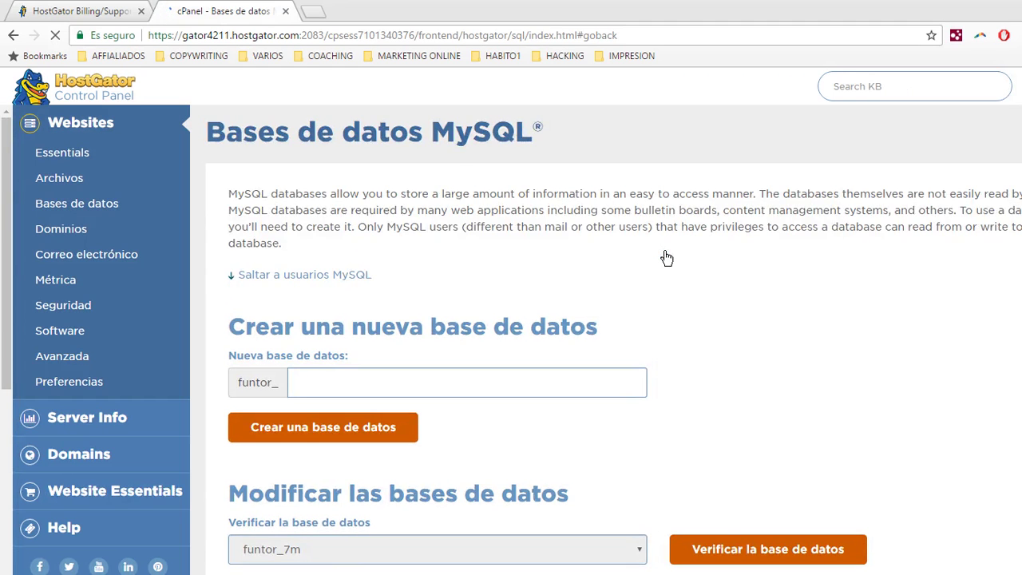
{"action": "scroll", "coordinate": [624, 414], "scroll_direction": "down", "scroll_amount": 3}
{"action": "scroll", "coordinate": [625, 414], "scroll_direction": "down", "scroll_amount": 10}
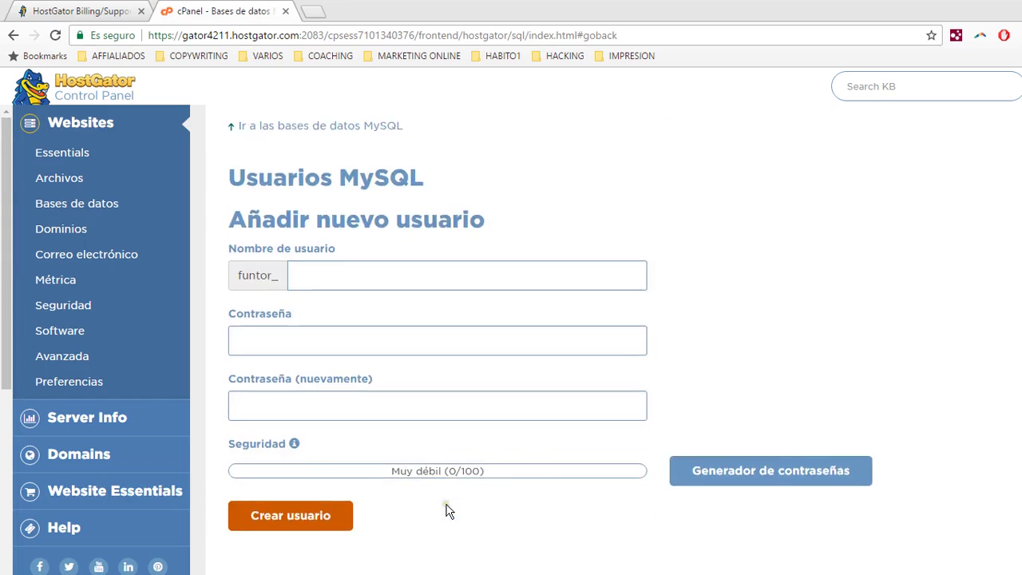
Add user funtor_prueba to the funtor_prueba database with all privileges
{"action": "left_click", "coordinate": [278, 519]}
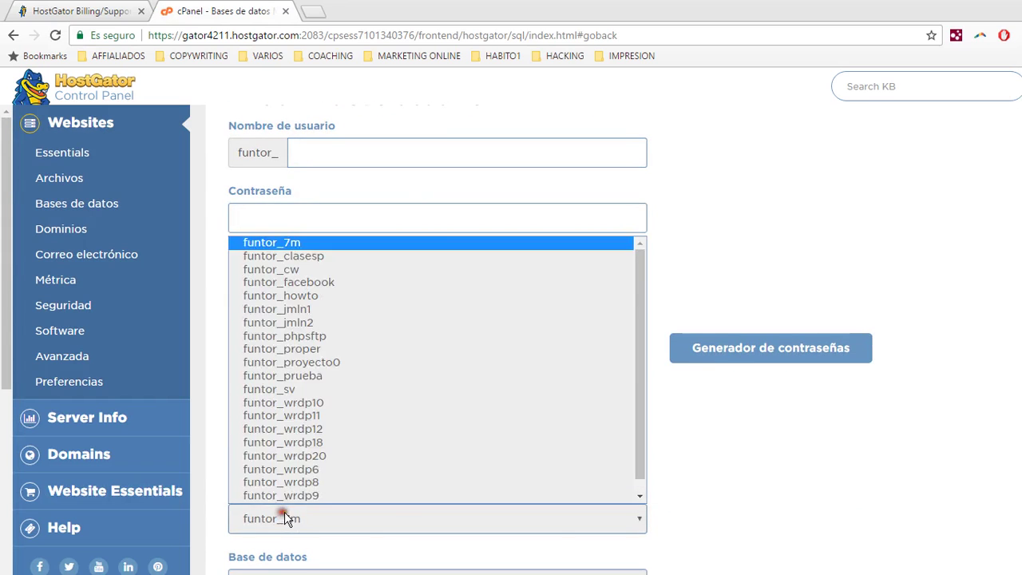
{"action": "left_click", "coordinate": [312, 375]}
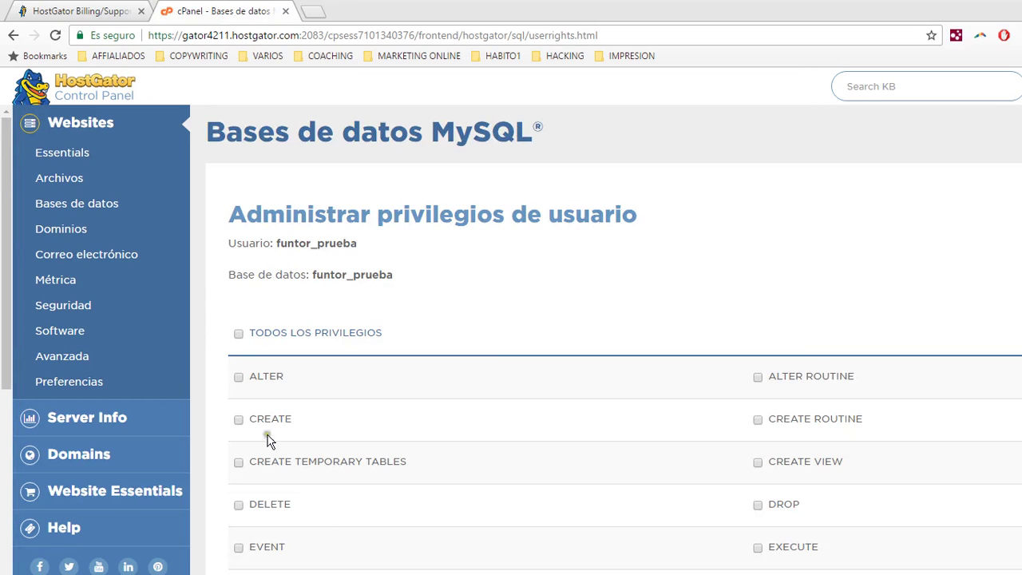
{"action": "left_click", "coordinate": [238, 334]}
{"action": "scroll", "coordinate": [511, 331], "scroll_direction": "down", "scroll_amount": 3}
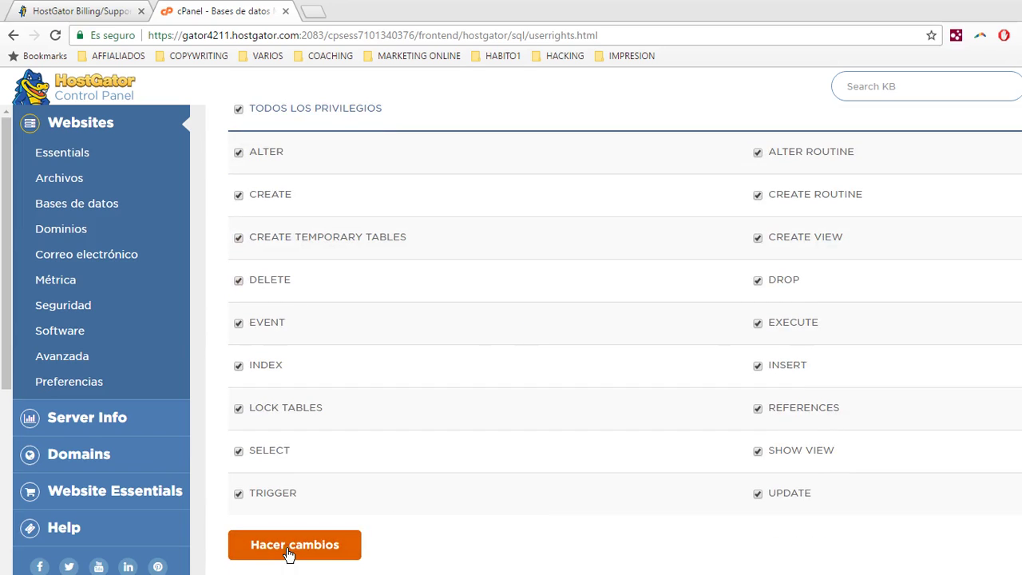
{"action": "scroll", "coordinate": [352, 500], "scroll_direction": "up", "scroll_amount": 3}
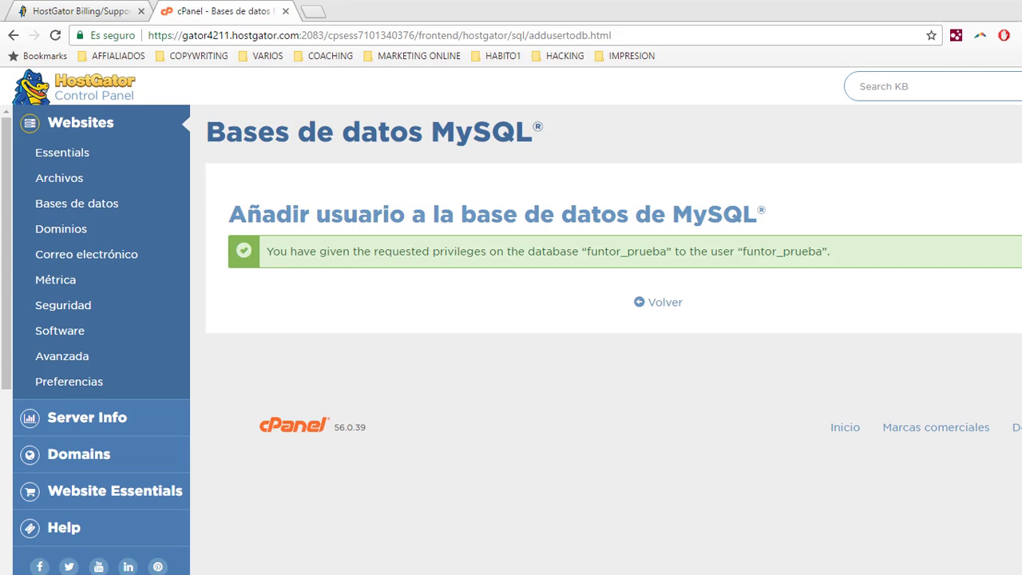
{"action": "left_click", "coordinate": [662, 311]}
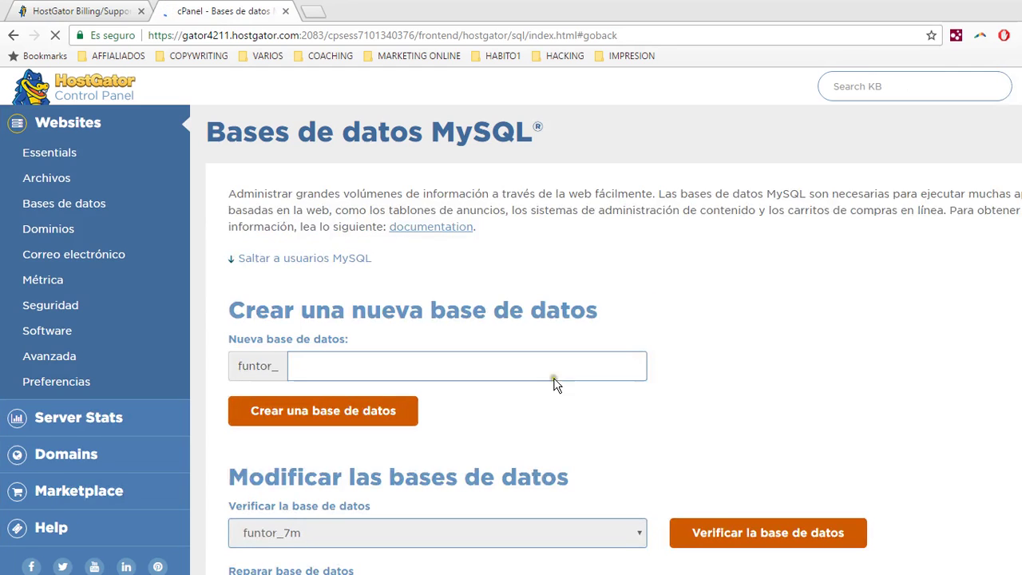
Open wordpress.org in a new tab, switch to the Español site, then return to cPanel
{"action": "left_click", "coordinate": [321, 8]}
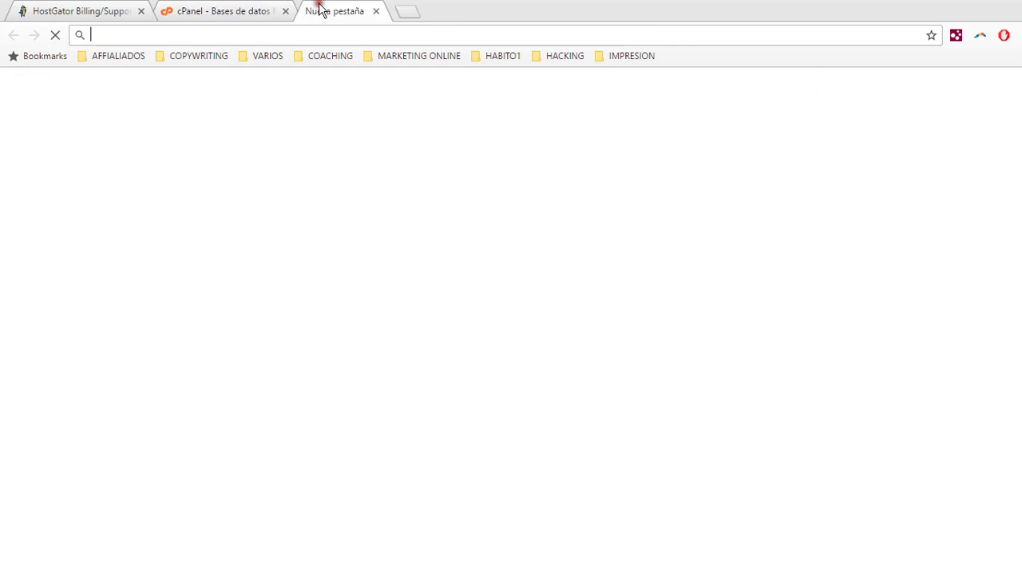
{"action": "type", "text": "wordpress.org"}
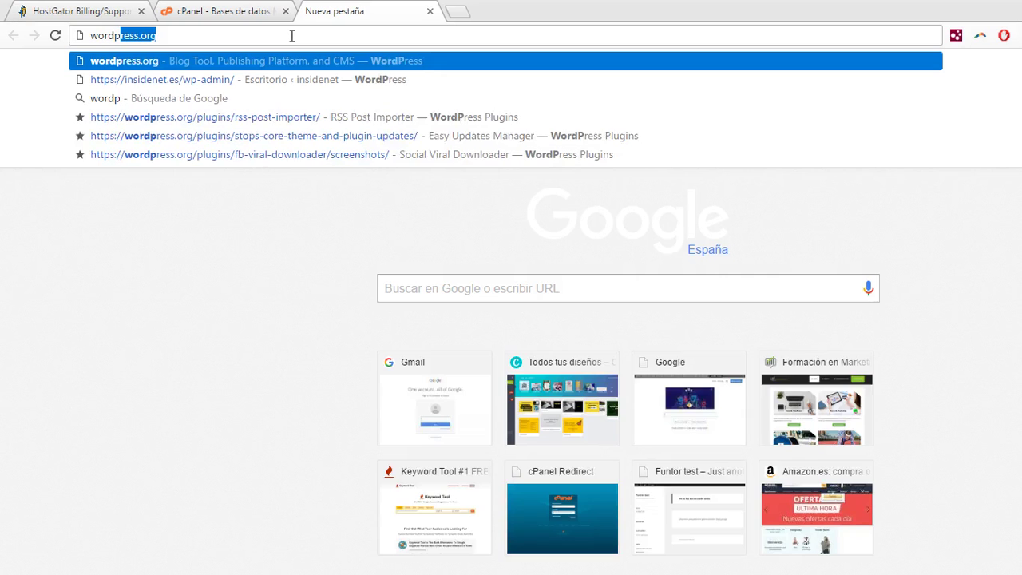
{"action": "key", "text": "Return"}
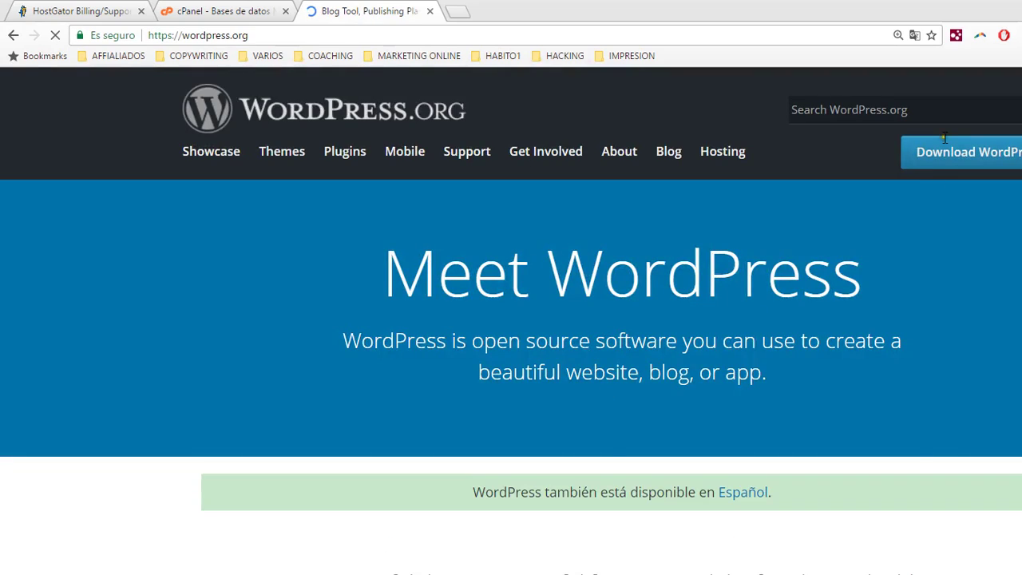
{"action": "left_click", "coordinate": [738, 504]}
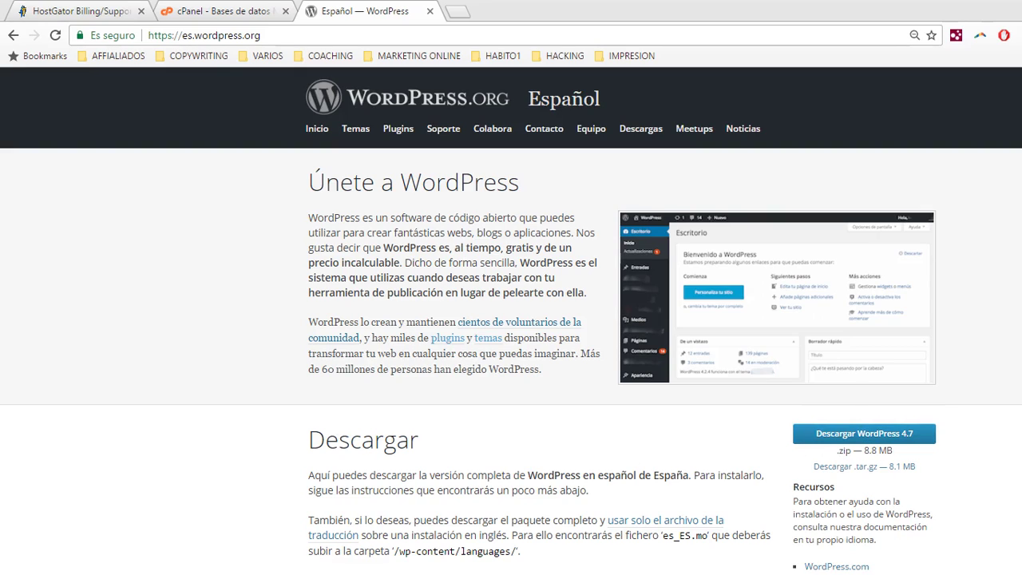
{"action": "left_click", "coordinate": [192, 8]}
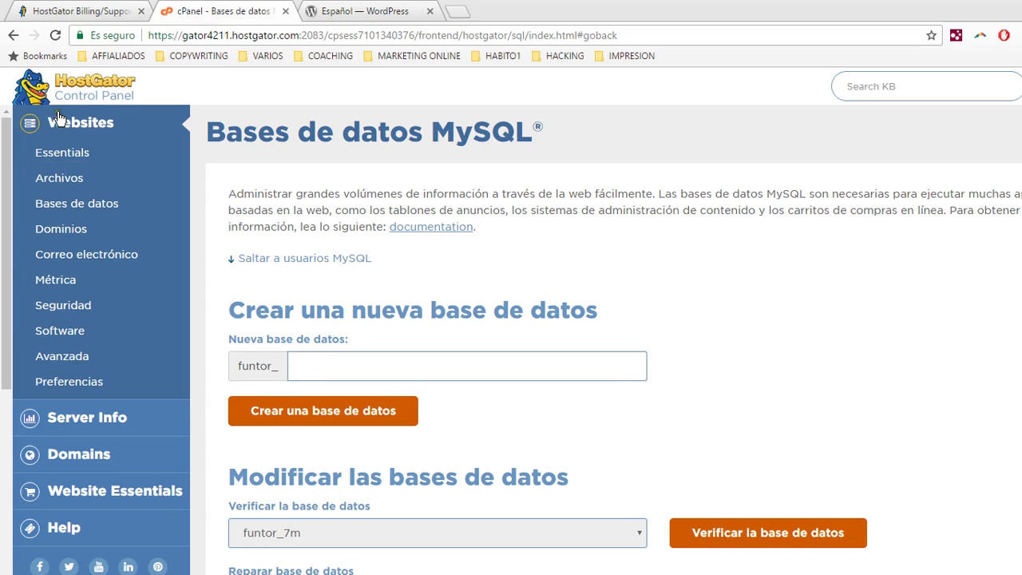
Go back to the cPanel home and open Administrador de archivos
{"action": "left_click", "coordinate": [58, 124]}
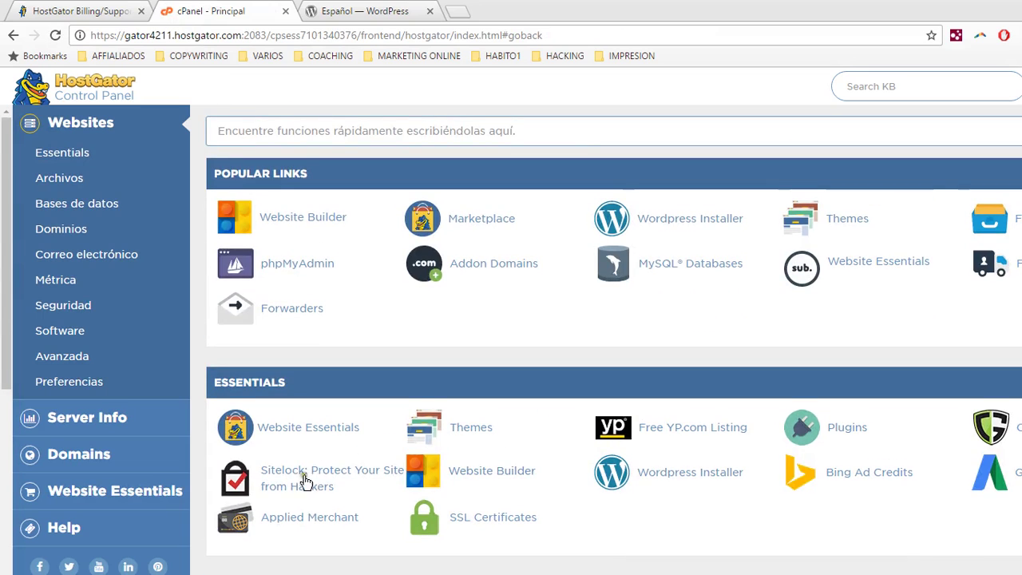
{"action": "left_click", "coordinate": [338, 540]}
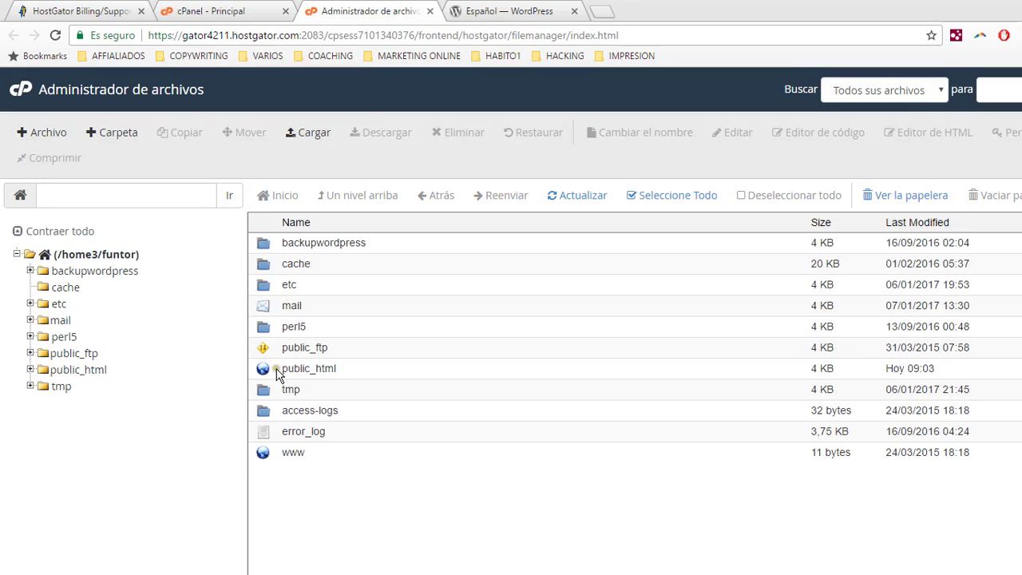
Go into public_html/pruebas and open its Cargar upload page
{"action": "left_click", "coordinate": [263, 372]}
{"action": "double_click", "coordinate": [262, 371]}
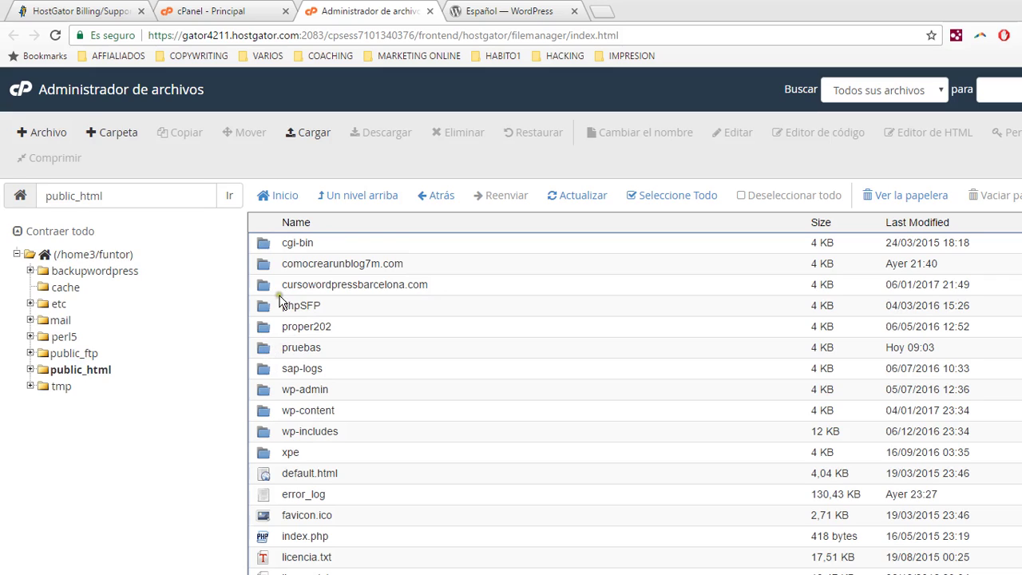
{"action": "double_click", "coordinate": [262, 347]}
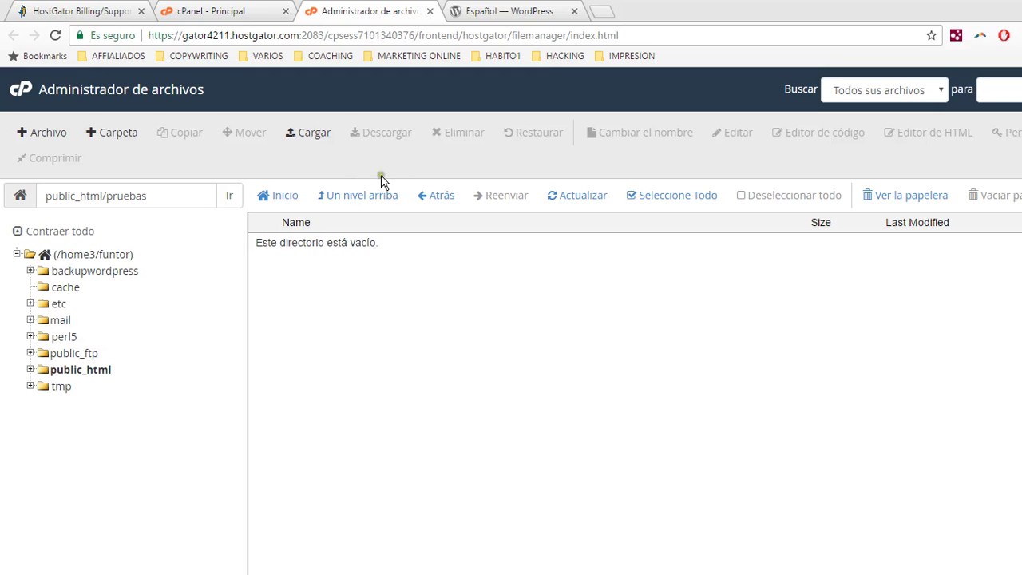
{"action": "left_click", "coordinate": [302, 133]}
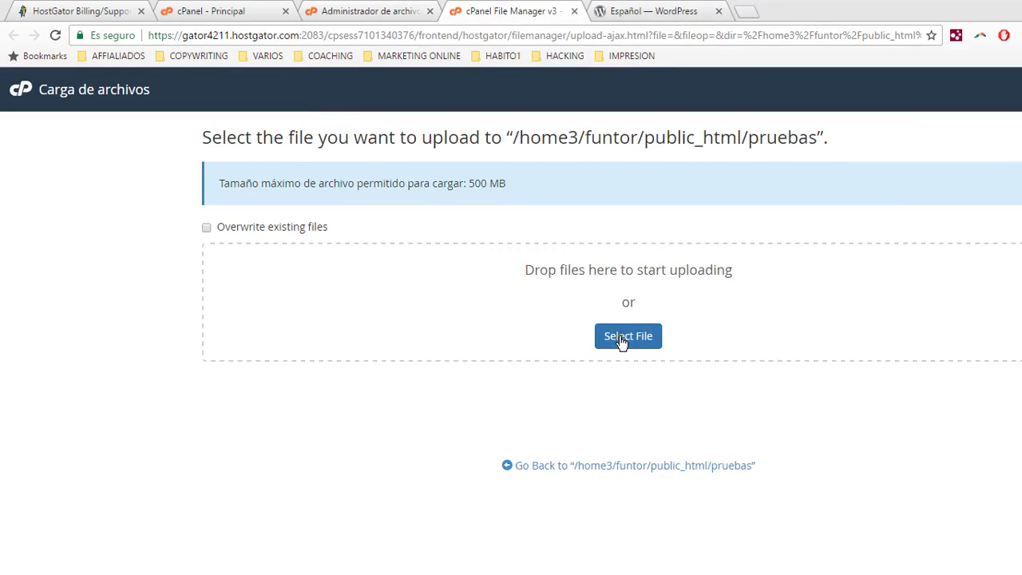
Upload wordpress-4.7-es_ES.zip from Escritorio, then return to the File Manager tab
{"action": "left_click", "coordinate": [622, 339]}
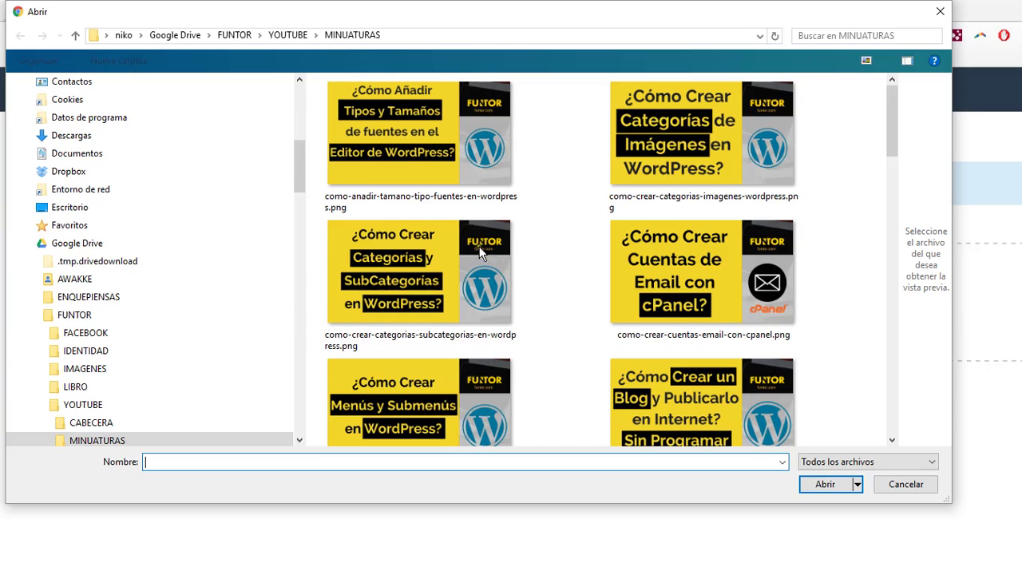
{"action": "left_click_drag", "start_coordinate": [304, 157], "coordinate": [297, 97]}
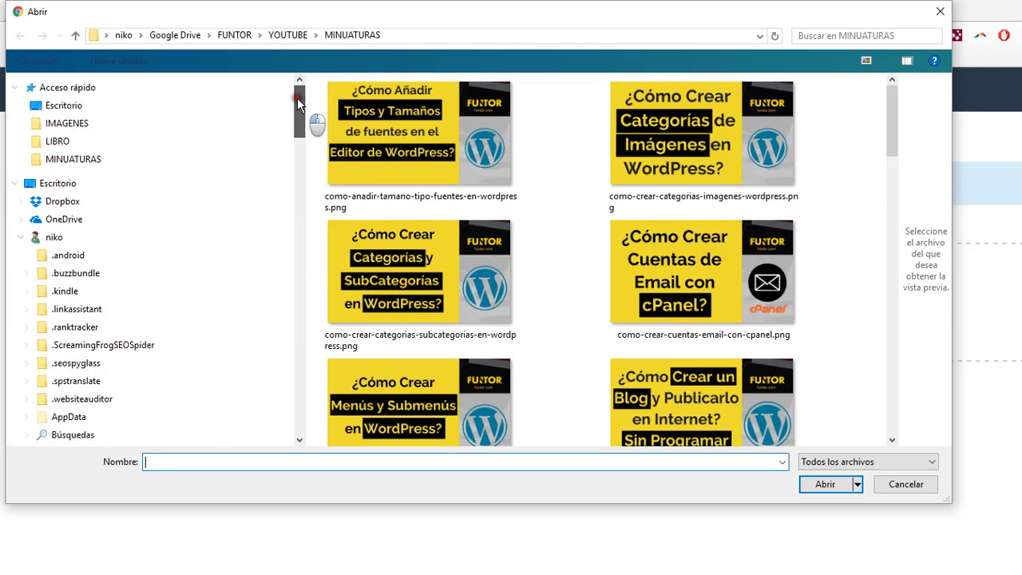
{"action": "left_click", "coordinate": [74, 105]}
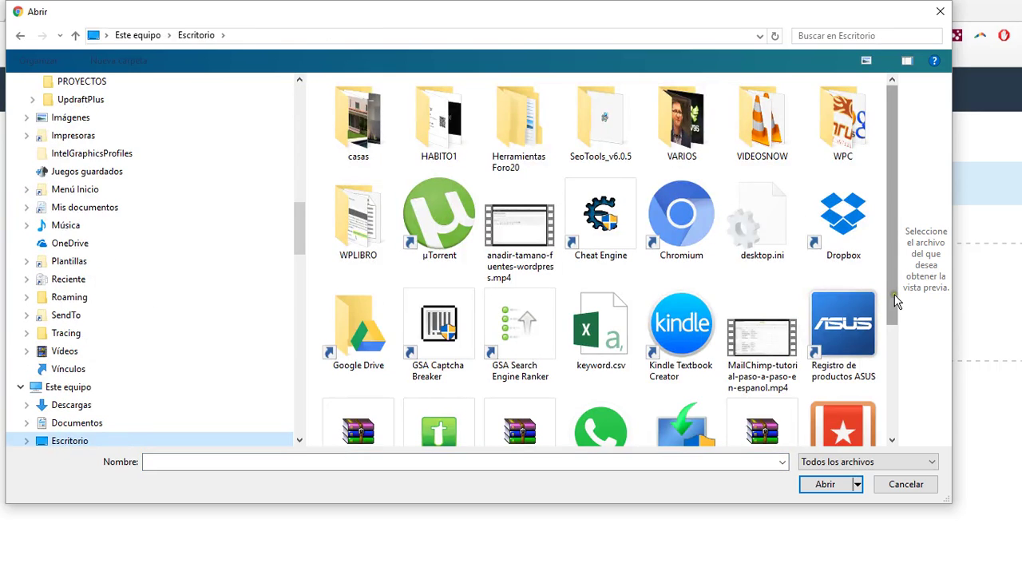
{"action": "left_click_drag", "start_coordinate": [900, 294], "coordinate": [897, 346]}
{"action": "left_click", "coordinate": [762, 351]}
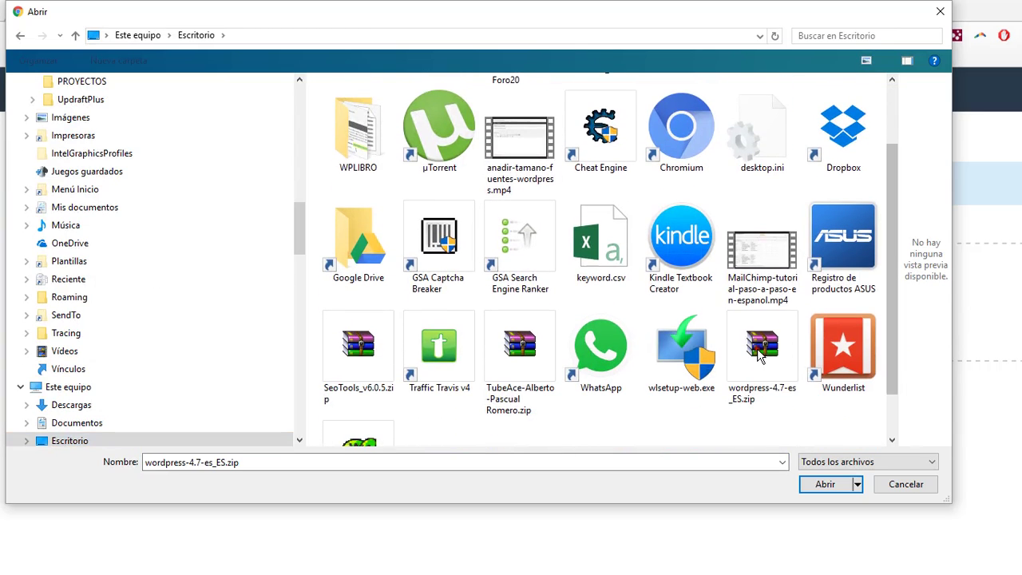
{"action": "left_click", "coordinate": [825, 484]}
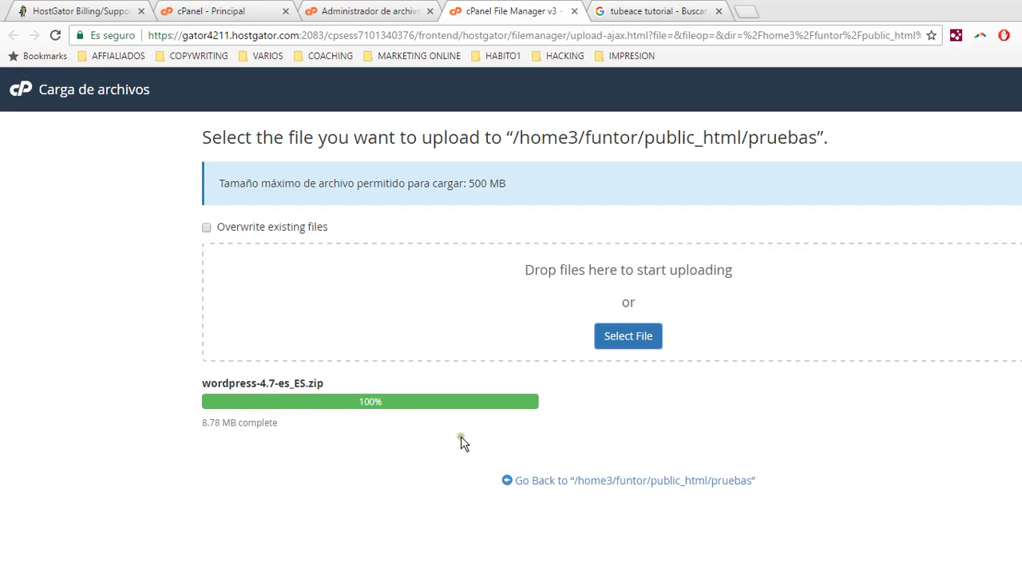
{"action": "left_click", "coordinate": [370, 8]}
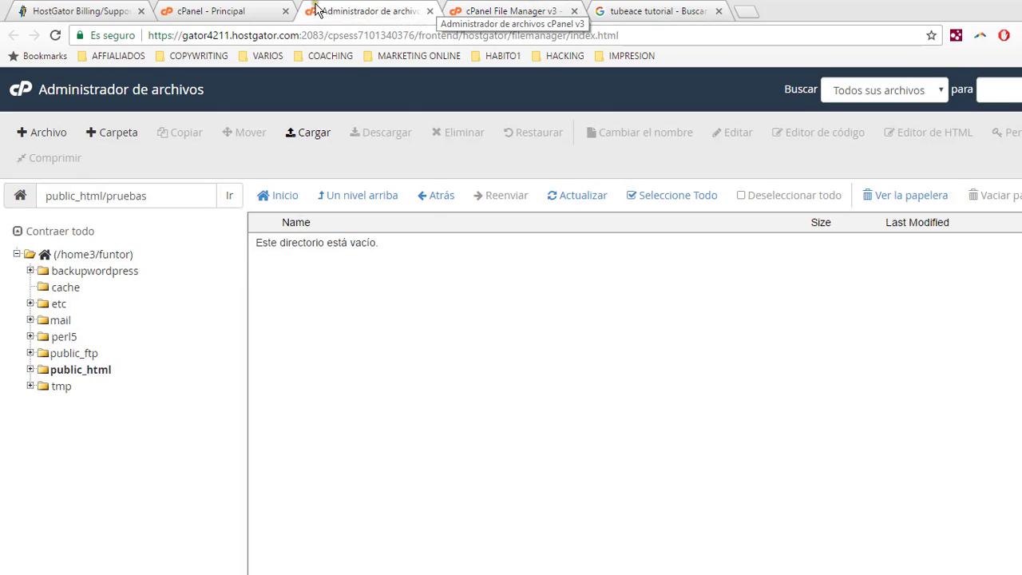
Refresh the pruebas listing and select the uploaded wordpress-4.7-es_ES.zip (8.78 MB)
{"action": "left_click", "coordinate": [577, 196]}
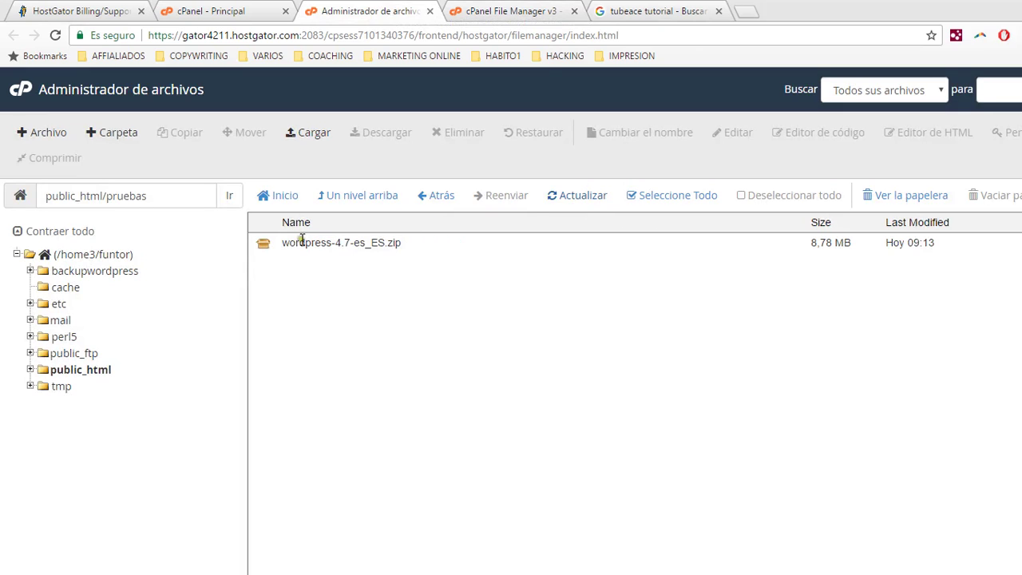
{"action": "left_click", "coordinate": [302, 241]}
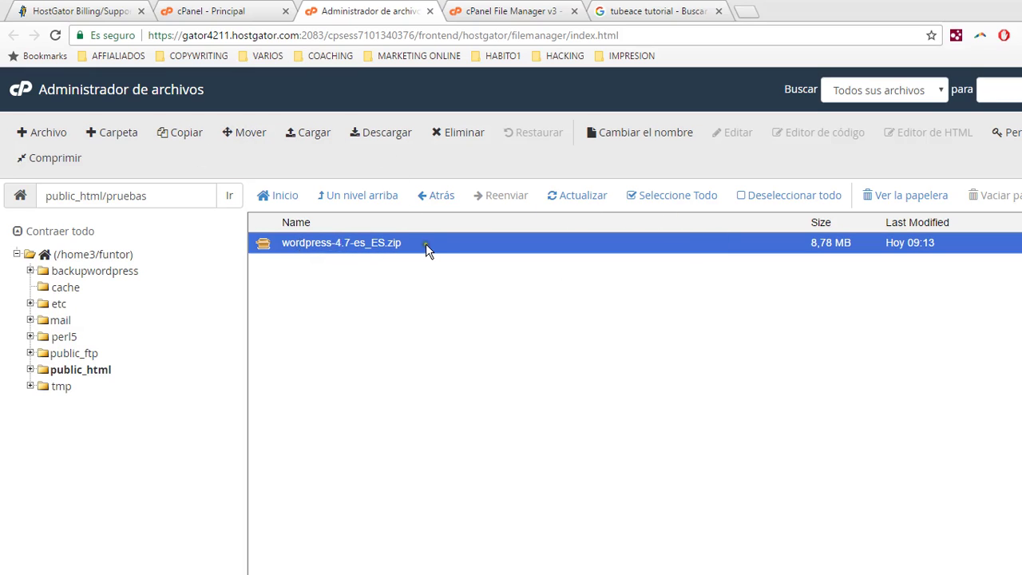
Extract wordpress-4.7-es_ES.zip with the destination path set to public_html/pruebas
{"action": "right_click", "coordinate": [389, 249]}
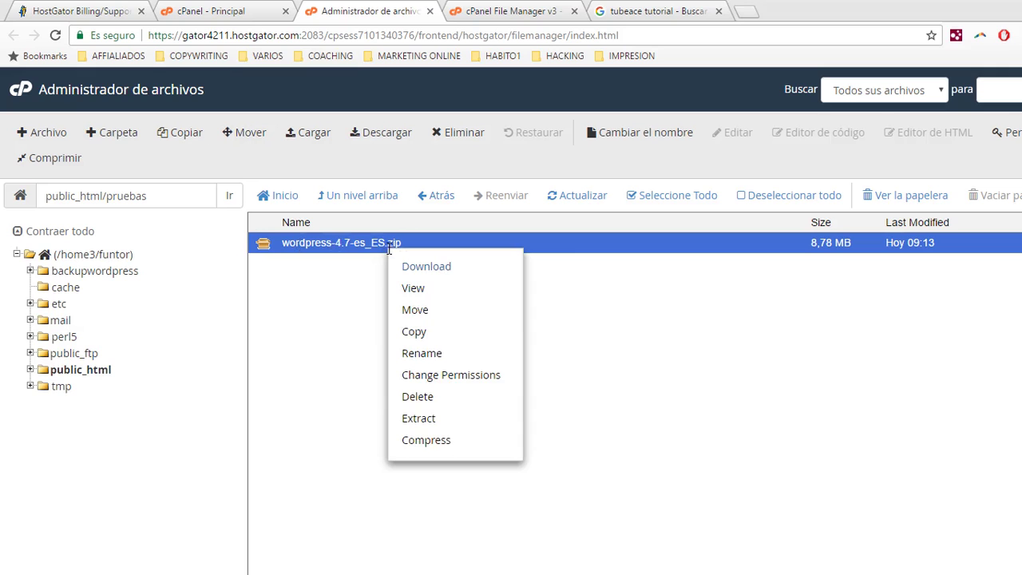
{"action": "left_click", "coordinate": [437, 424]}
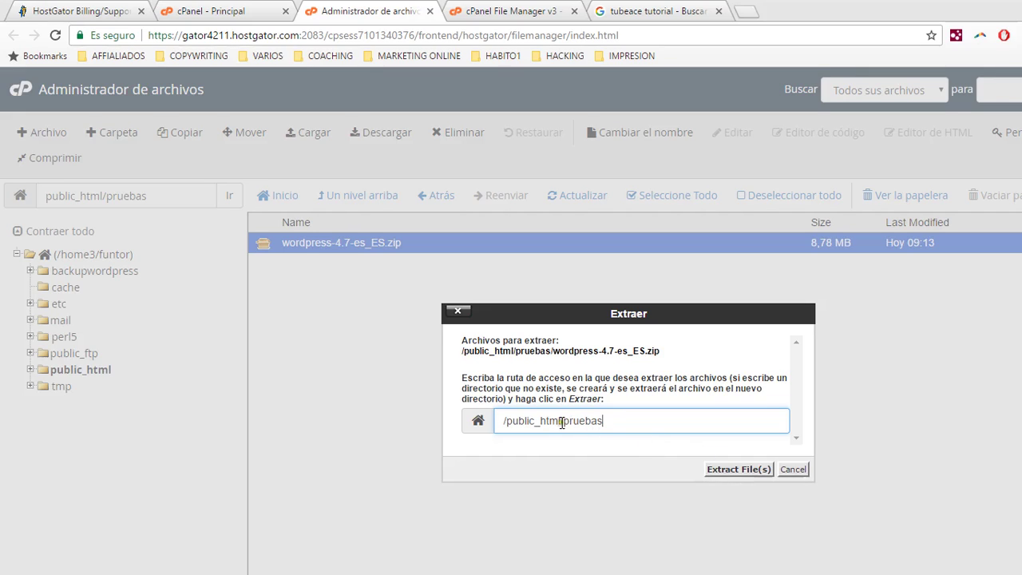
{"action": "mouse_move", "coordinate": [563, 424]}
{"action": "left_mouse_down"}
{"action": "mouse_move", "coordinate": [602, 423]}
{"action": "mouse_move", "coordinate": [567, 421]}
{"action": "left_mouse_up"}
{"action": "key", "text": "ctrl+c"}
{"action": "left_click", "coordinate": [602, 423]}
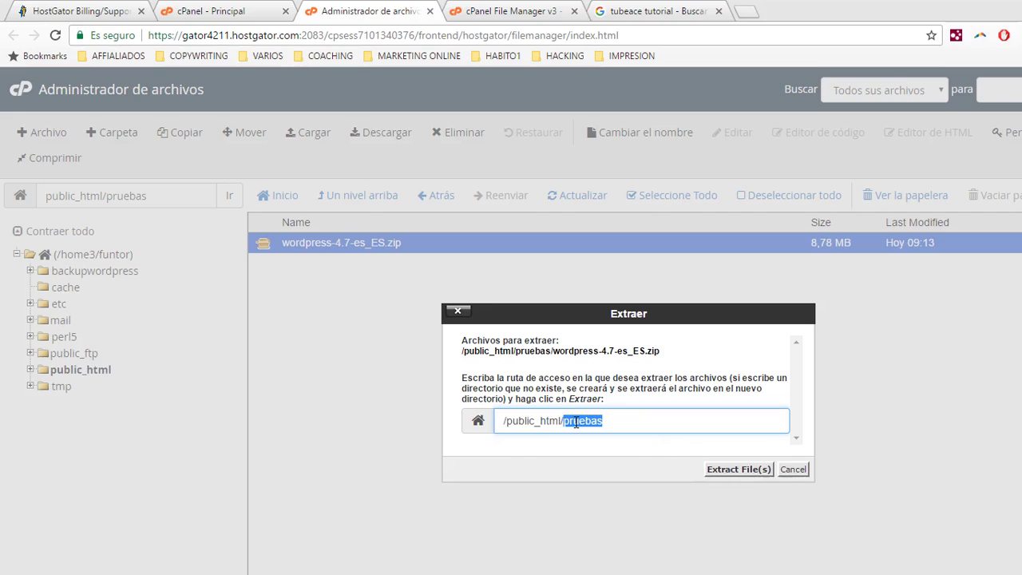
{"action": "key", "text": "BackSpace"}
{"action": "key", "text": "ctrl+v"}
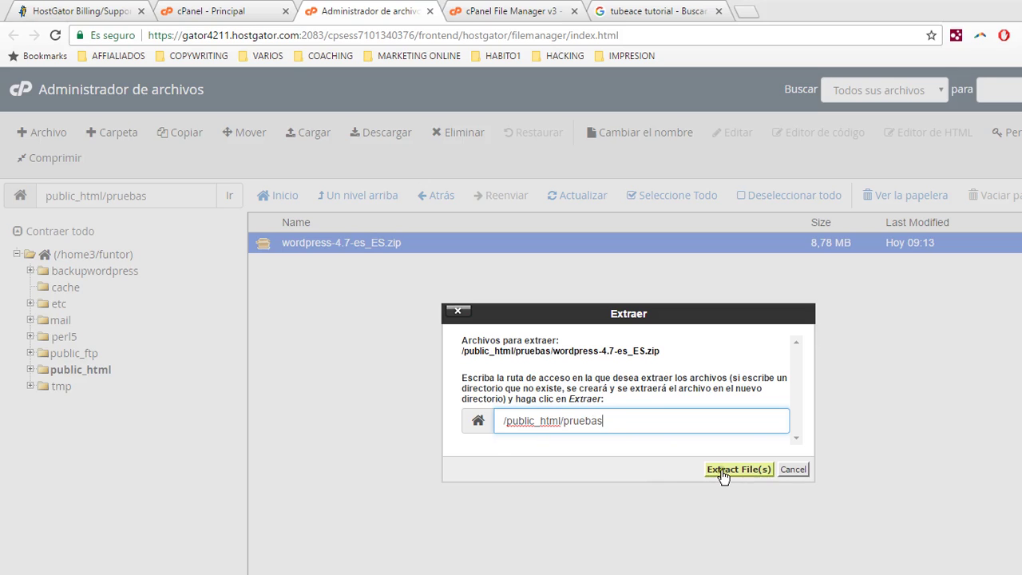
{"action": "left_click", "coordinate": [723, 471]}
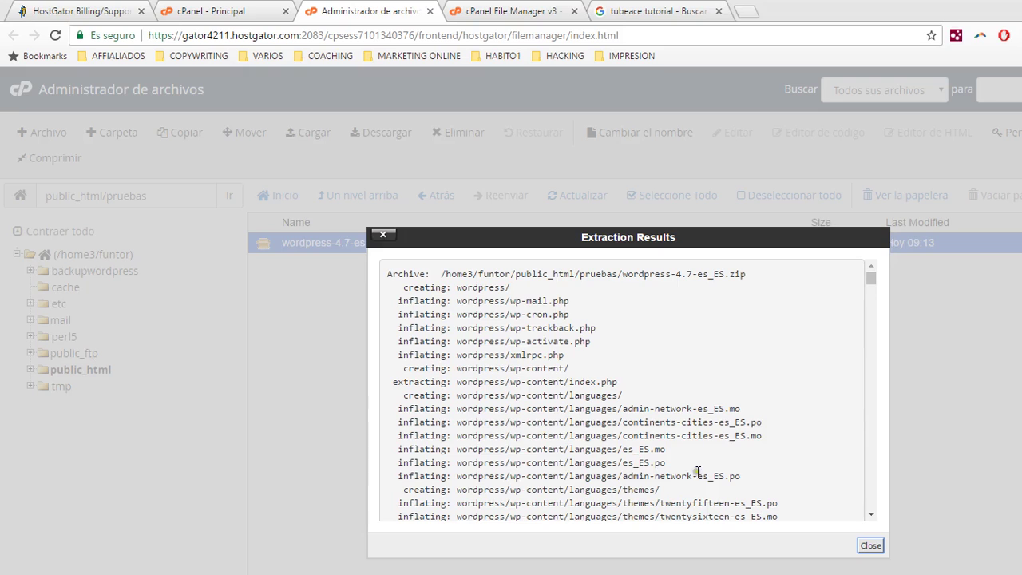
Close the extraction log, refresh the listing to show the wordpress folder, and reselect the zip
{"action": "left_click", "coordinate": [871, 546]}
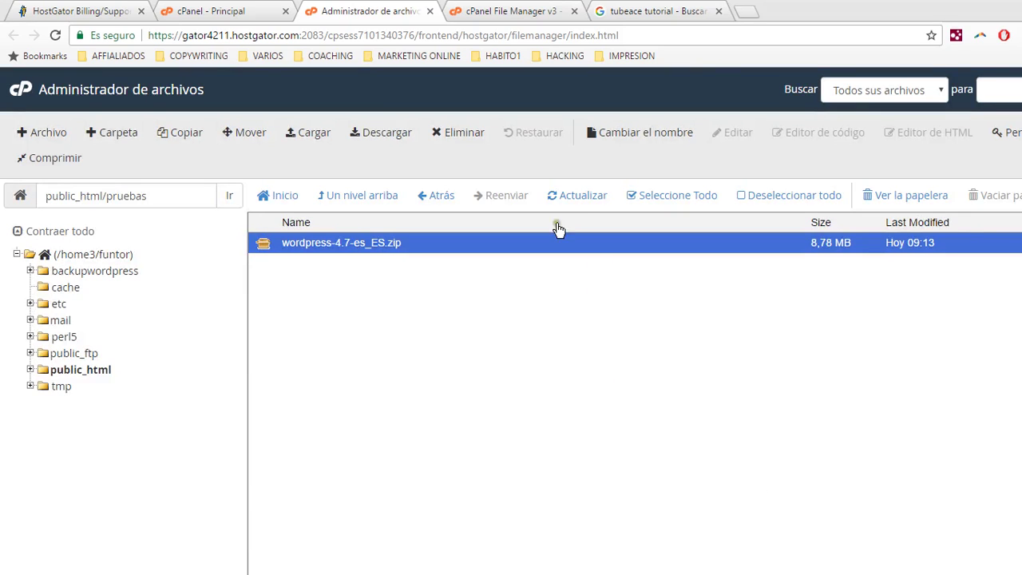
{"action": "left_click", "coordinate": [581, 198]}
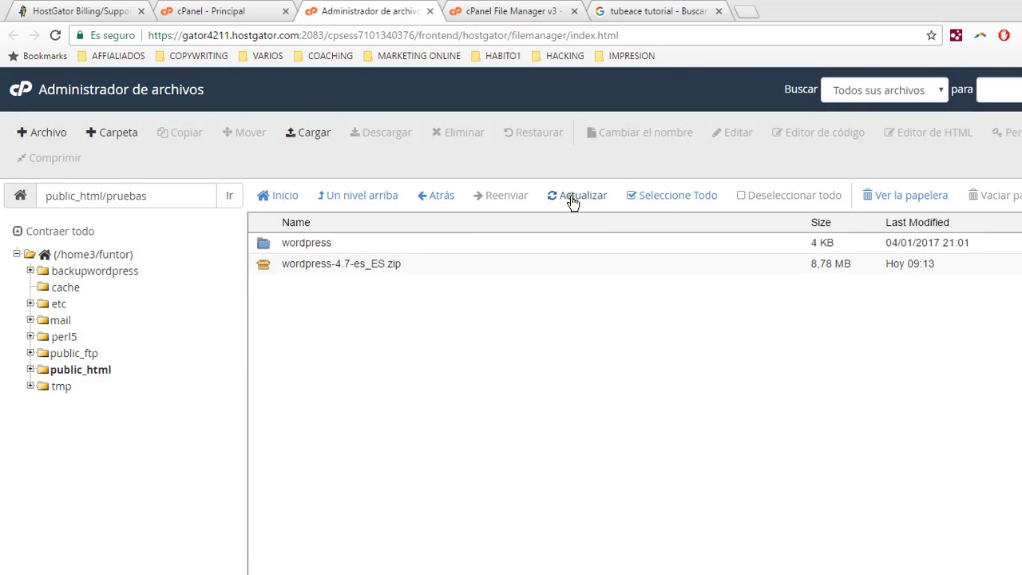
{"action": "left_click", "coordinate": [264, 264]}
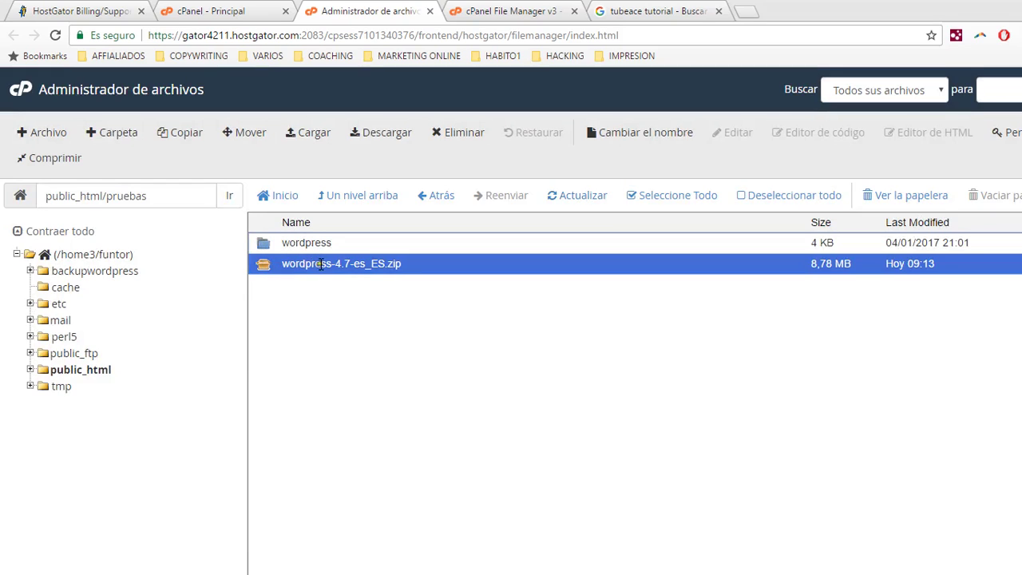
Send wordpress-4.7-es_ES.zip to the trash and open the unpacked wordpress folder
{"action": "key", "text": "Delete"}
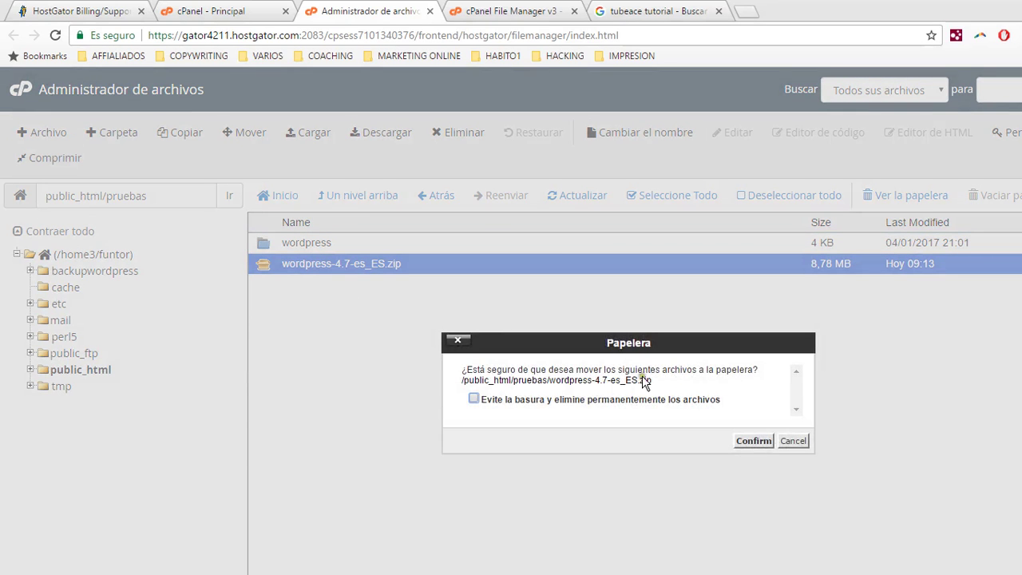
{"action": "left_click", "coordinate": [753, 441]}
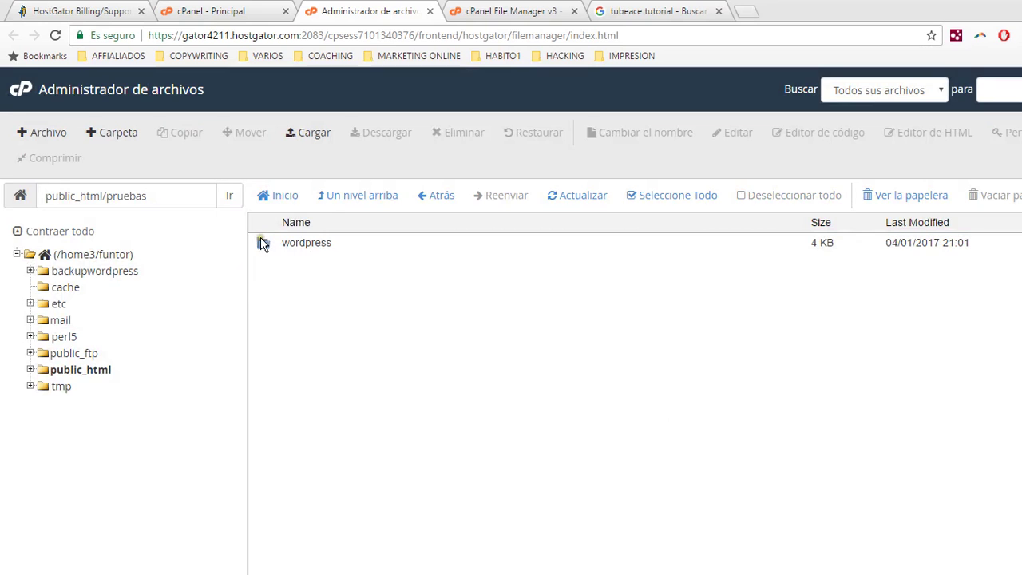
{"action": "double_click", "coordinate": [262, 244]}
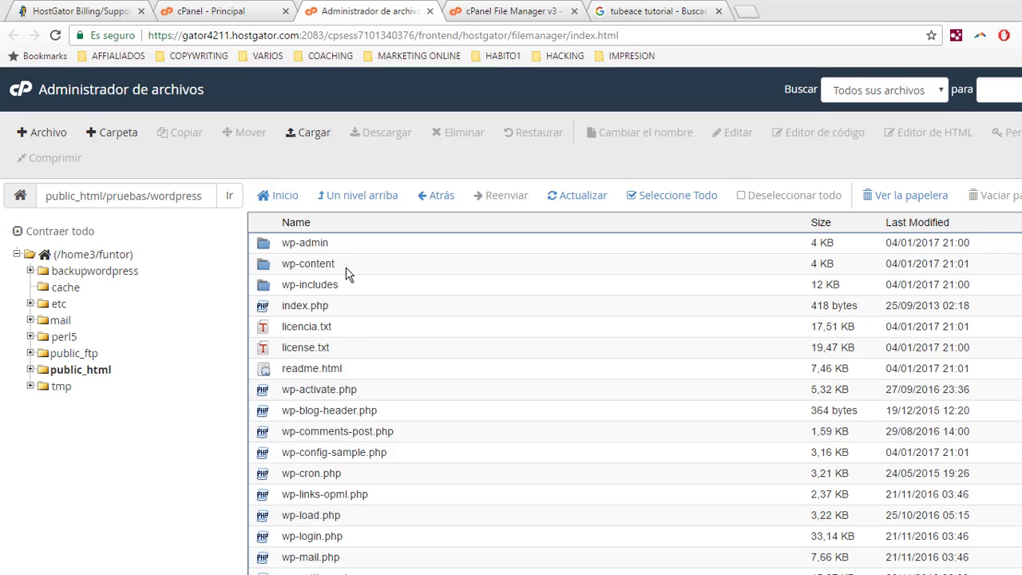
Move all files in the wordpress folder to /public_html/pruebas/
{"action": "left_click", "coordinate": [151, 200]}
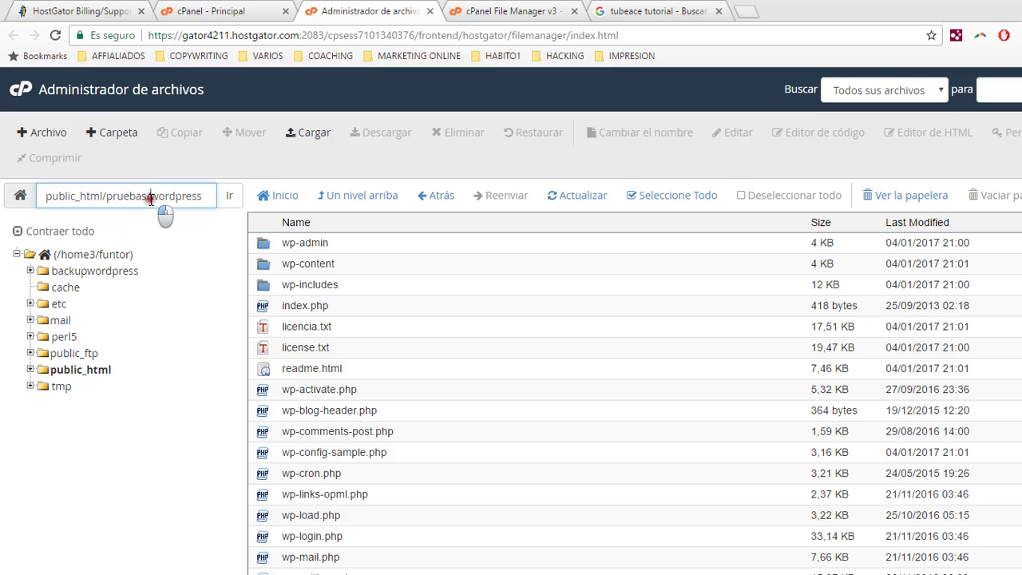
{"action": "left_click", "coordinate": [316, 242]}
{"action": "left_click", "coordinate": [698, 195]}
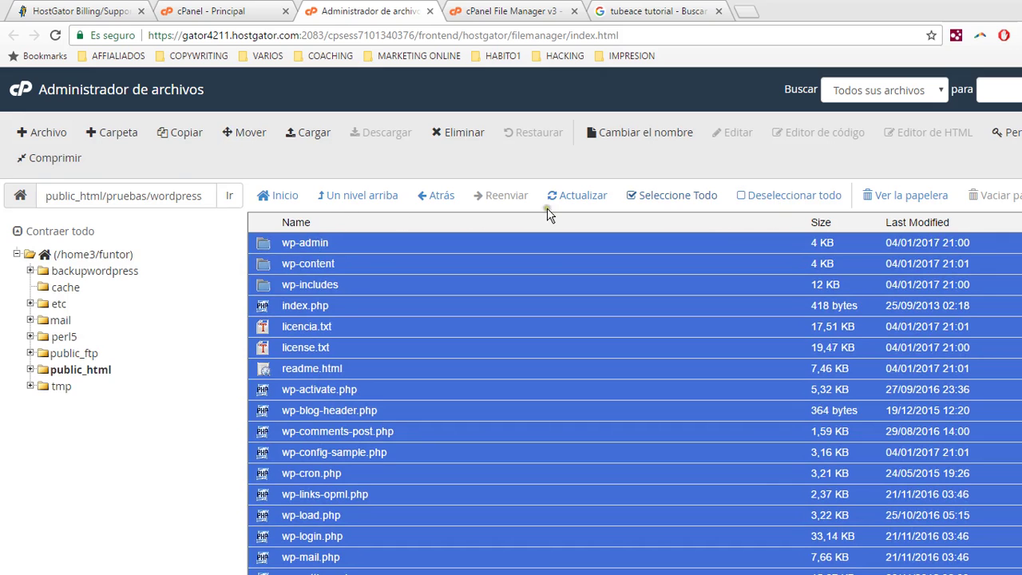
{"action": "left_click", "coordinate": [247, 130]}
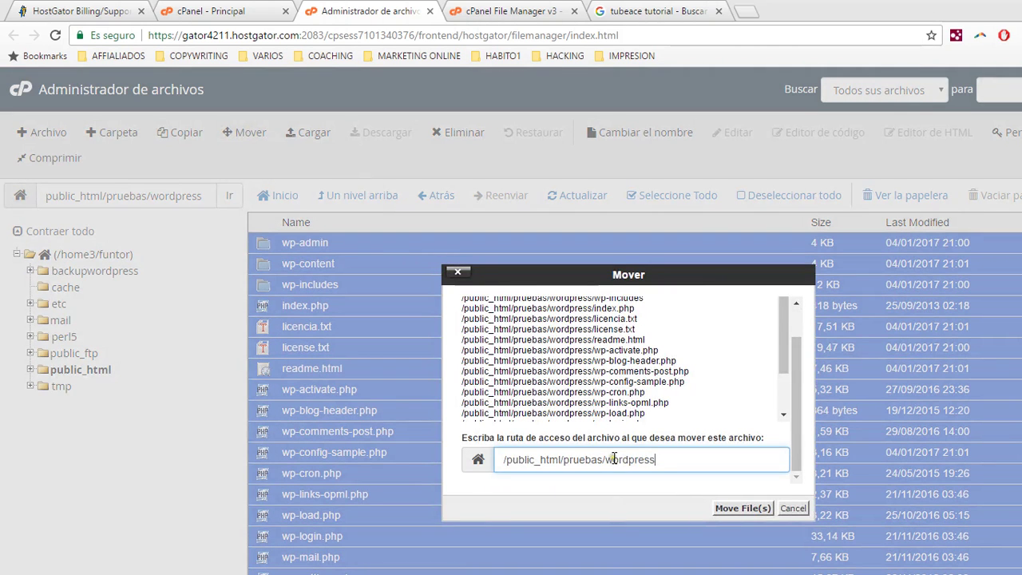
{"action": "left_click_drag", "start_coordinate": [605, 459], "coordinate": [689, 460]}
{"action": "key", "text": "BackSpace"}
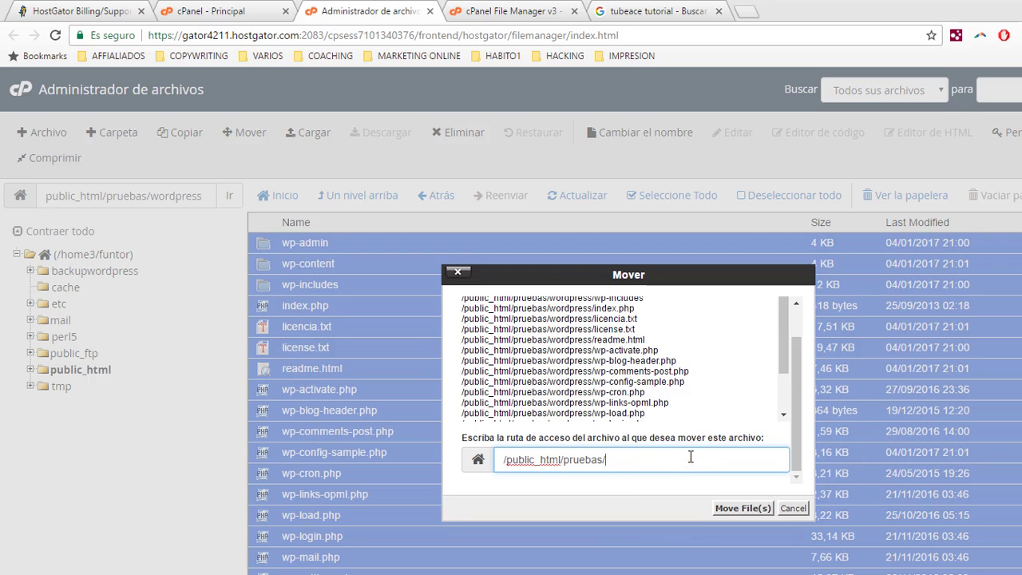
{"action": "left_click_drag", "start_coordinate": [563, 460], "coordinate": [610, 462]}
{"action": "key", "text": "ctrl+c"}
{"action": "key", "text": "BackSpace"}
{"action": "key", "text": "ctrl+v"}
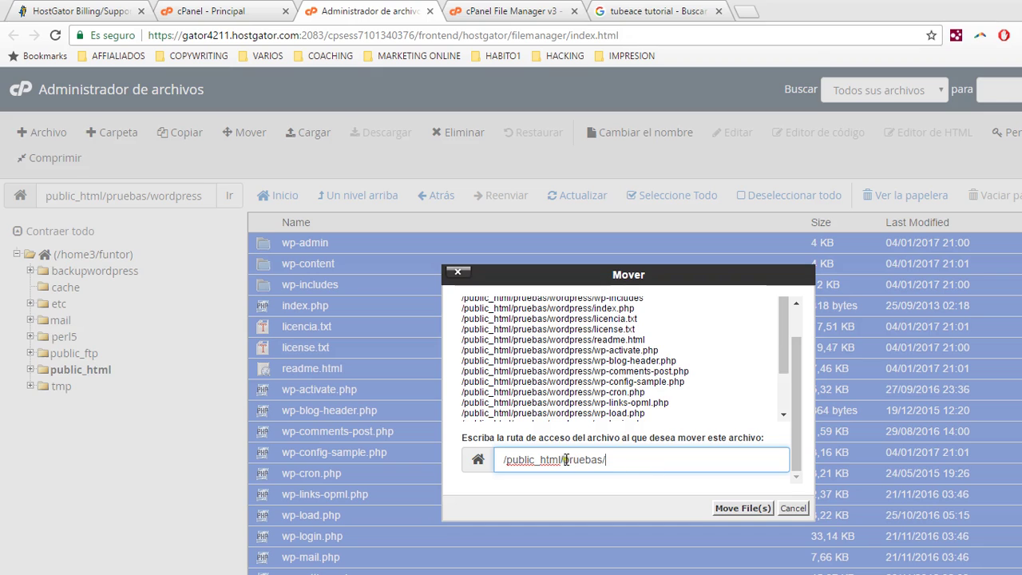
{"action": "left_click", "coordinate": [727, 512]}
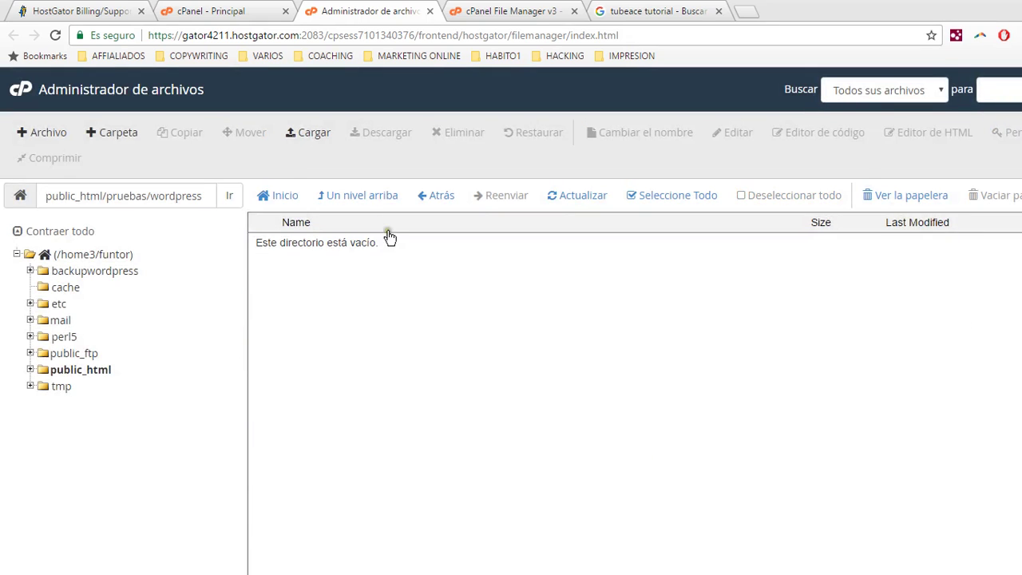
Back in pruebas, delete the empty wordpress folder and close the tutorial search tab
{"action": "left_click", "coordinate": [365, 196]}
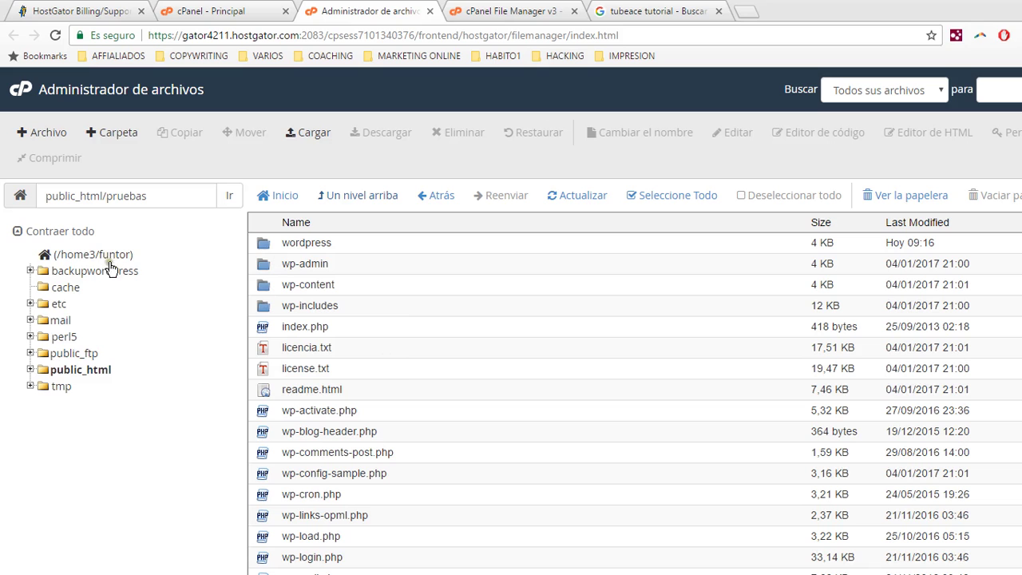
{"action": "left_click", "coordinate": [266, 249]}
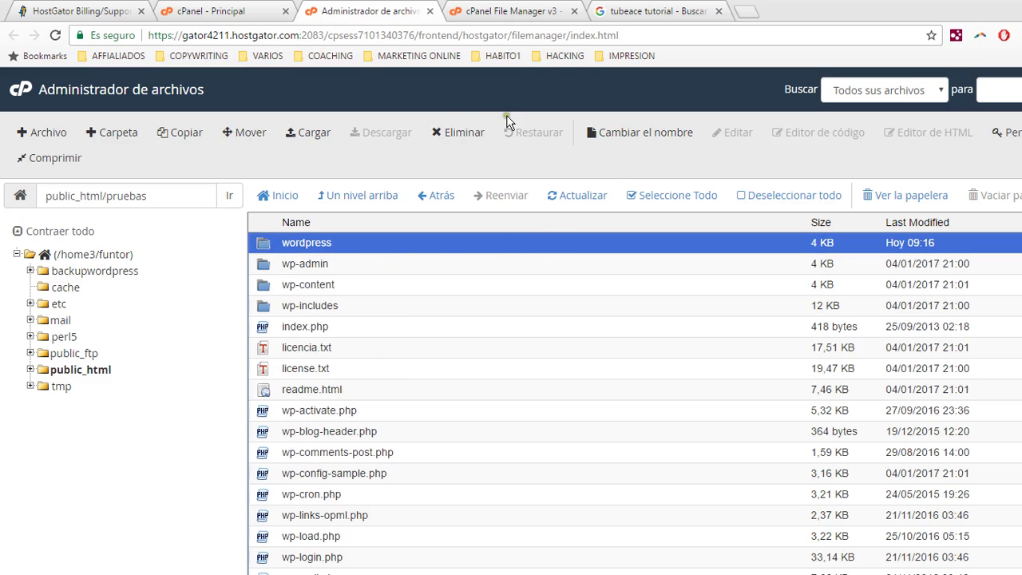
{"action": "left_click", "coordinate": [466, 135]}
{"action": "left_click", "coordinate": [750, 440]}
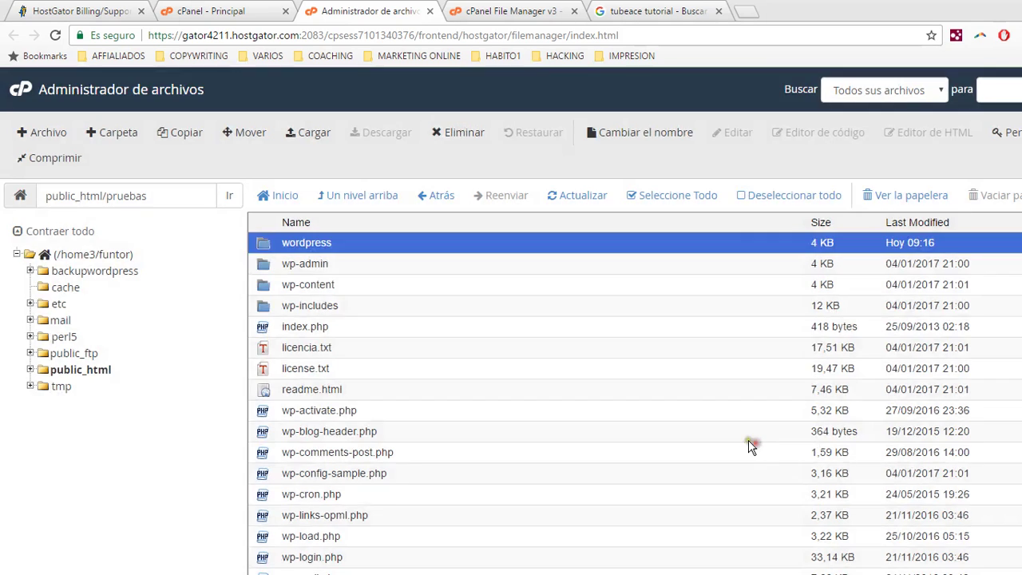
{"action": "middle_click", "coordinate": [610, 11]}
Load funtor.com/pruebas in a new tab and begin setup with ¡Vamos a ello!
{"action": "left_click", "coordinate": [601, 12]}
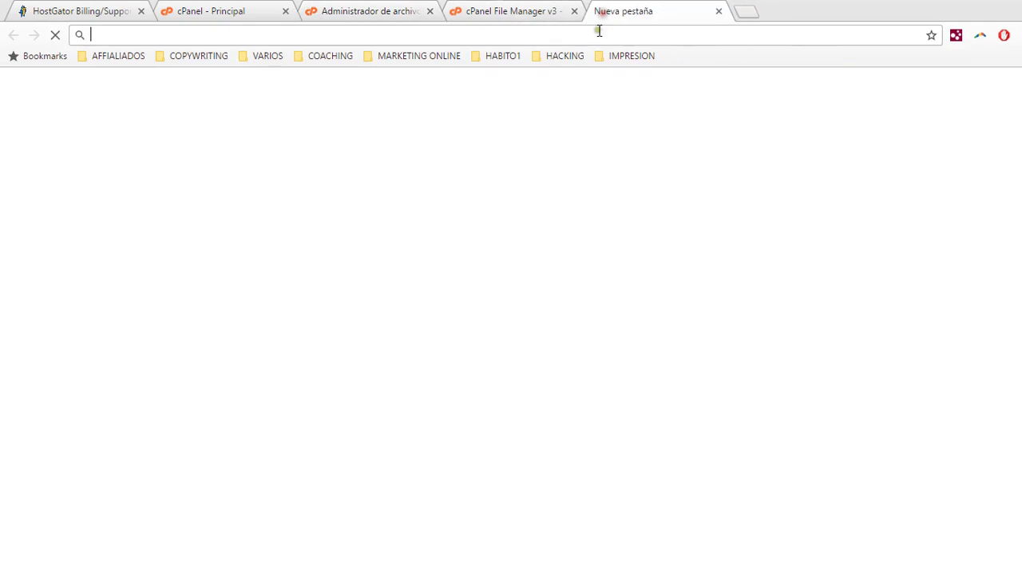
{"action": "type", "text": "funtor.com"}
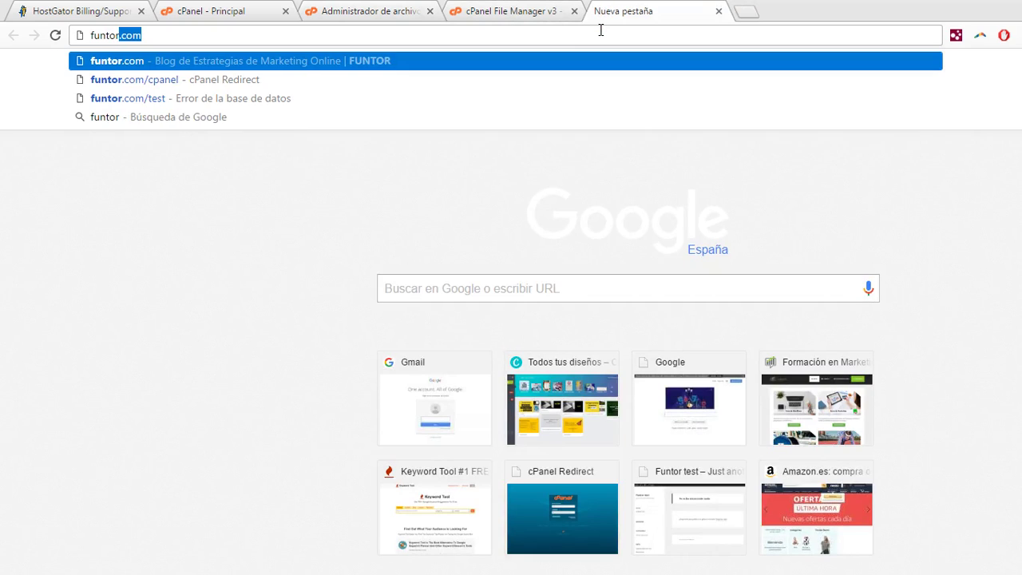
{"action": "type", "text": "/"}
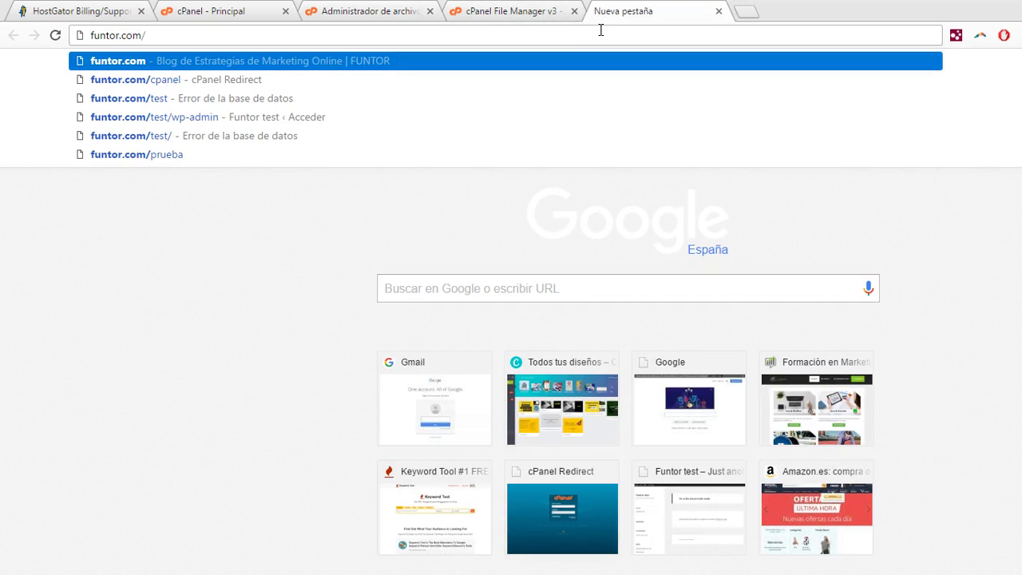
{"action": "type", "text": "pruebas"}
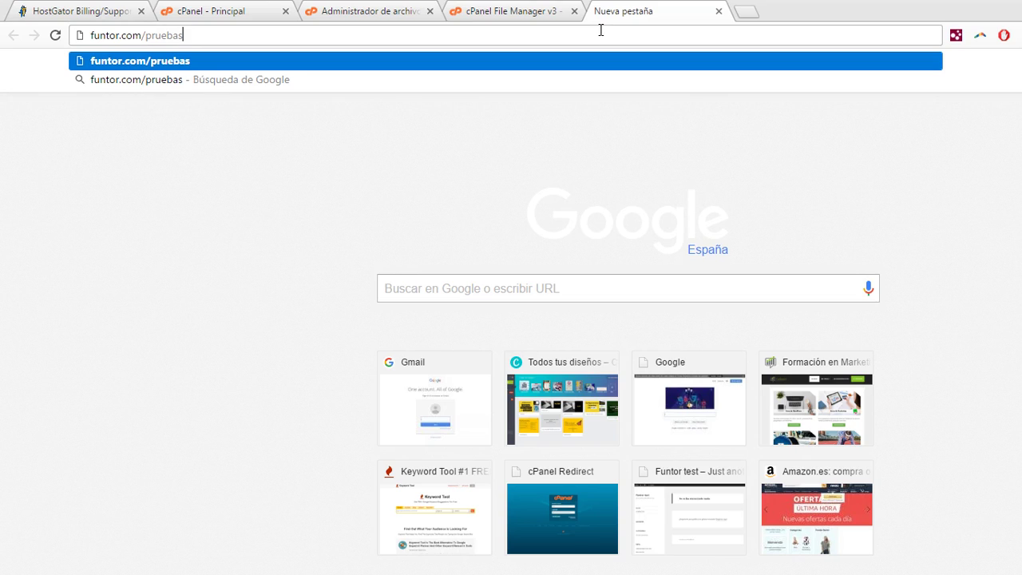
{"action": "key", "text": "Return"}
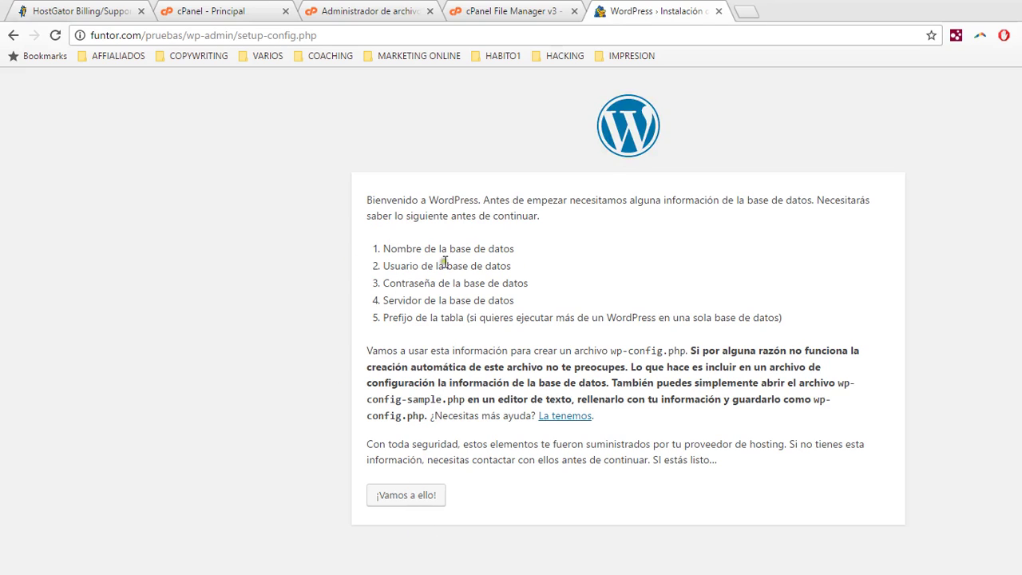
{"action": "left_click", "coordinate": [429, 496]}
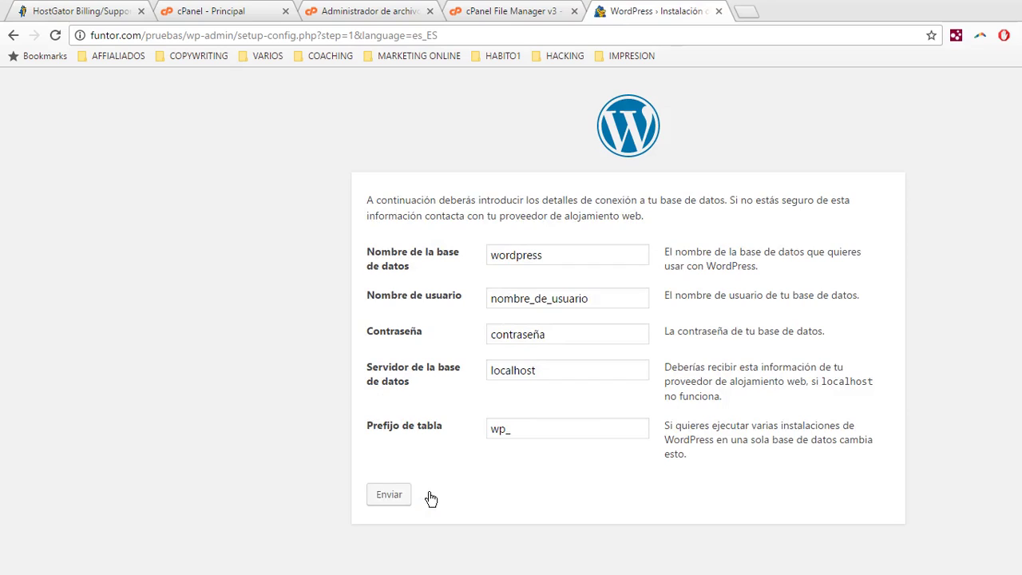
Enter funtor_pruebas as database name and username, plus the database password
{"action": "left_click_drag", "start_coordinate": [543, 257], "coordinate": [462, 260]}
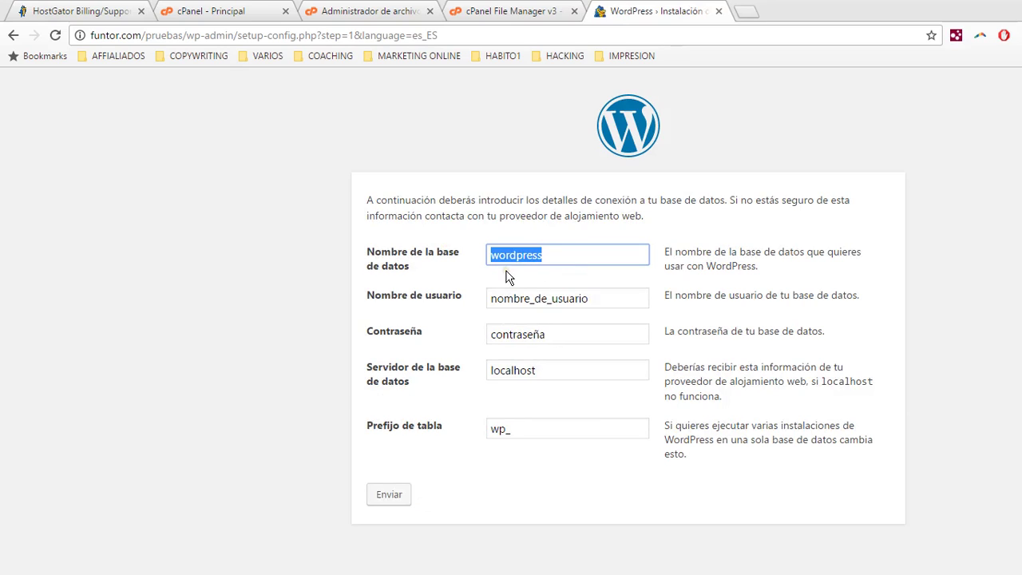
{"action": "type", "text": "funtor_pruebas"}
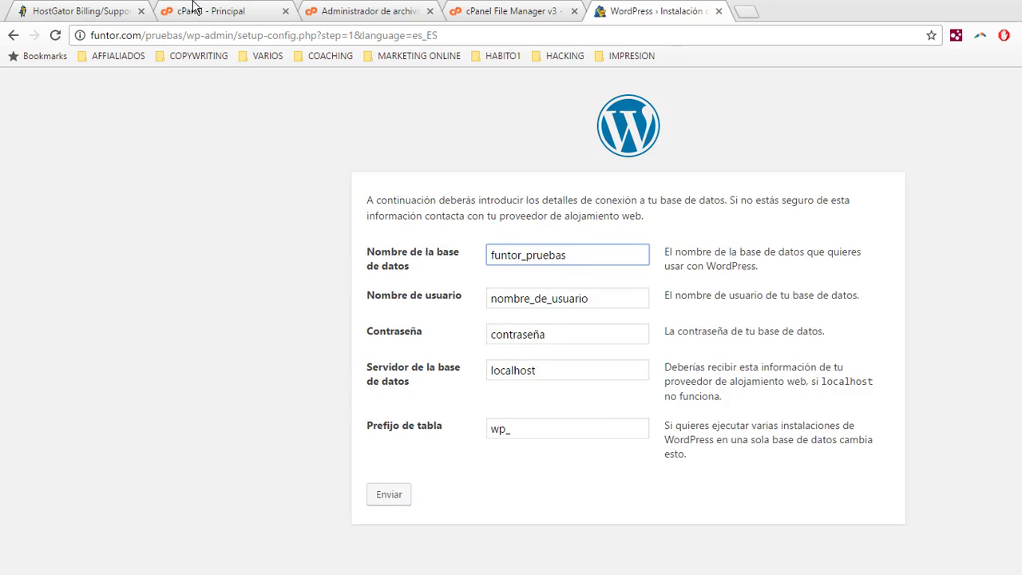
{"action": "left_click", "coordinate": [576, 261]}
{"action": "left_click_drag", "start_coordinate": [564, 255], "coordinate": [488, 257]}
{"action": "key", "text": "ctrl+c"}
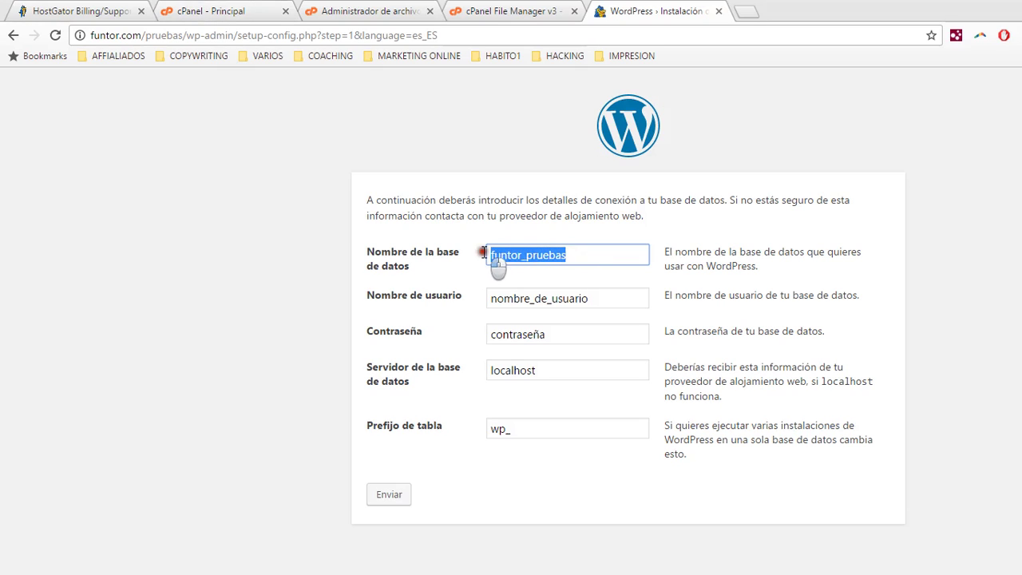
{"action": "left_click_drag", "start_coordinate": [591, 299], "coordinate": [483, 301]}
{"action": "key", "text": "ctrl+v"}
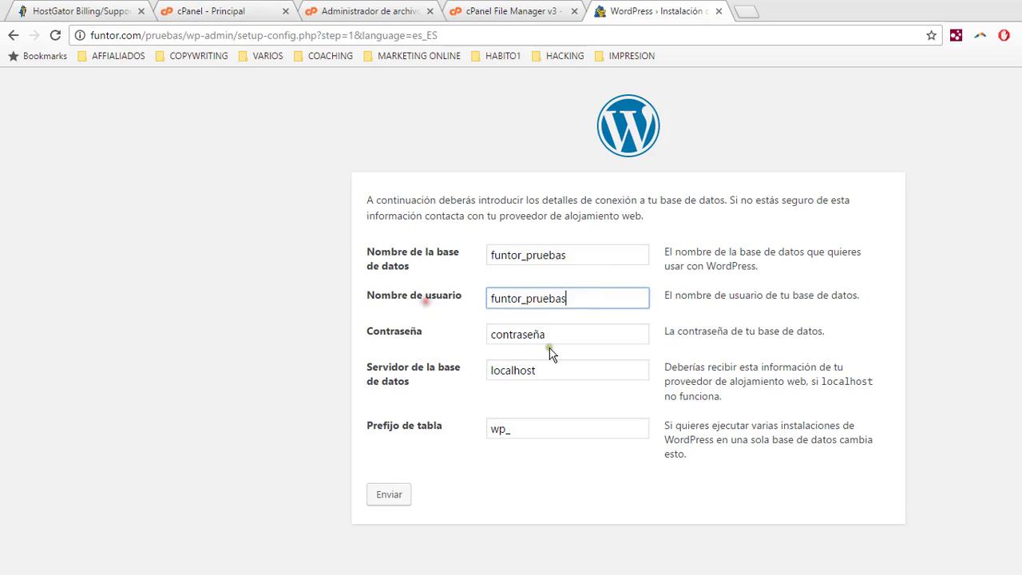
{"action": "left_click_drag", "start_coordinate": [591, 336], "coordinate": [355, 333]}
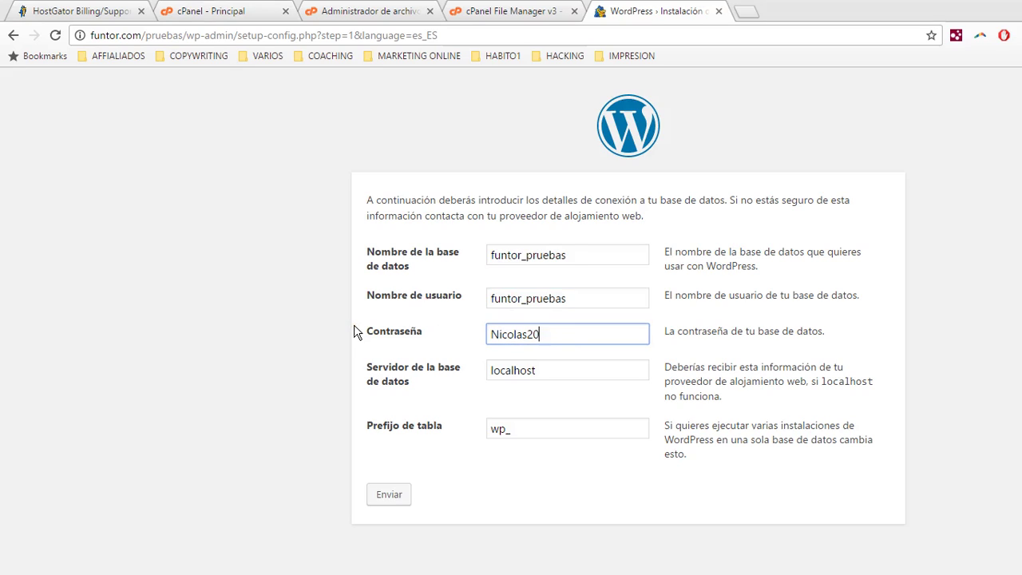
{"action": "key", "text": "Tab"}
{"action": "left_click", "coordinate": [545, 372]}
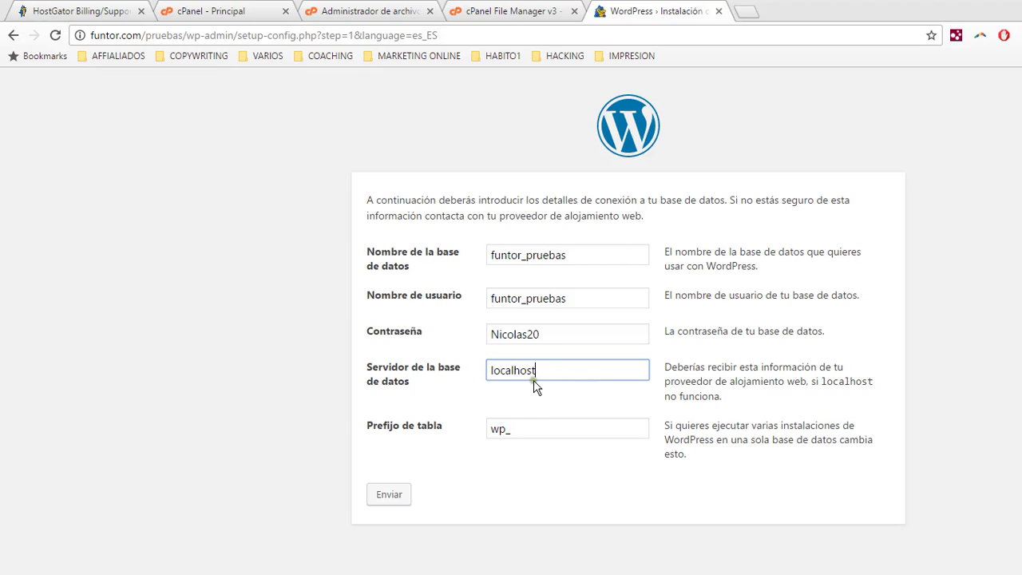
Keep localhost as server and wp_ as table prefix, then submit, getting a connection error
{"action": "double_click", "coordinate": [523, 435]}
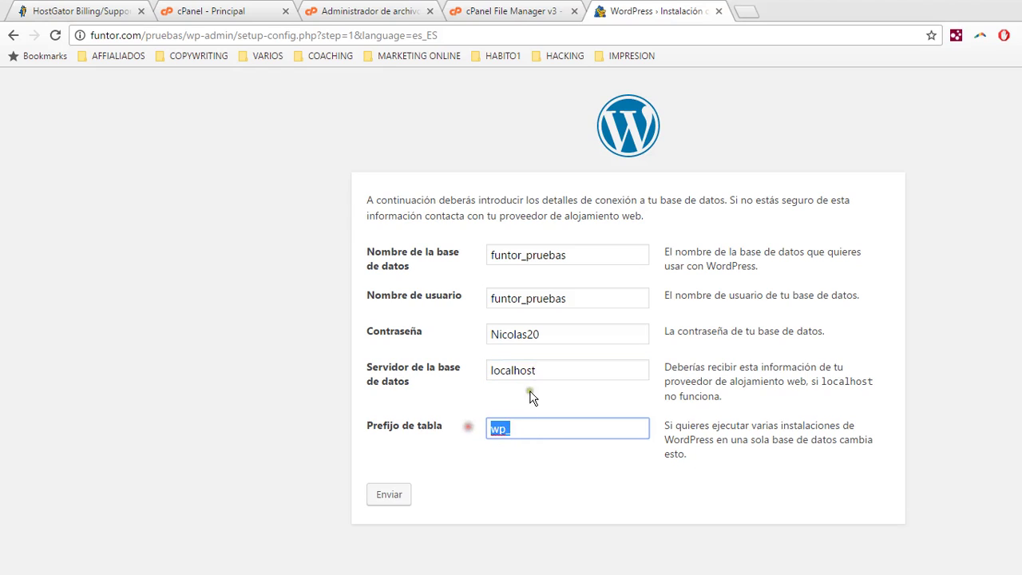
{"action": "left_click", "coordinate": [549, 373]}
{"action": "left_click", "coordinate": [552, 421]}
{"action": "left_click", "coordinate": [539, 373]}
{"action": "left_click", "coordinate": [534, 425]}
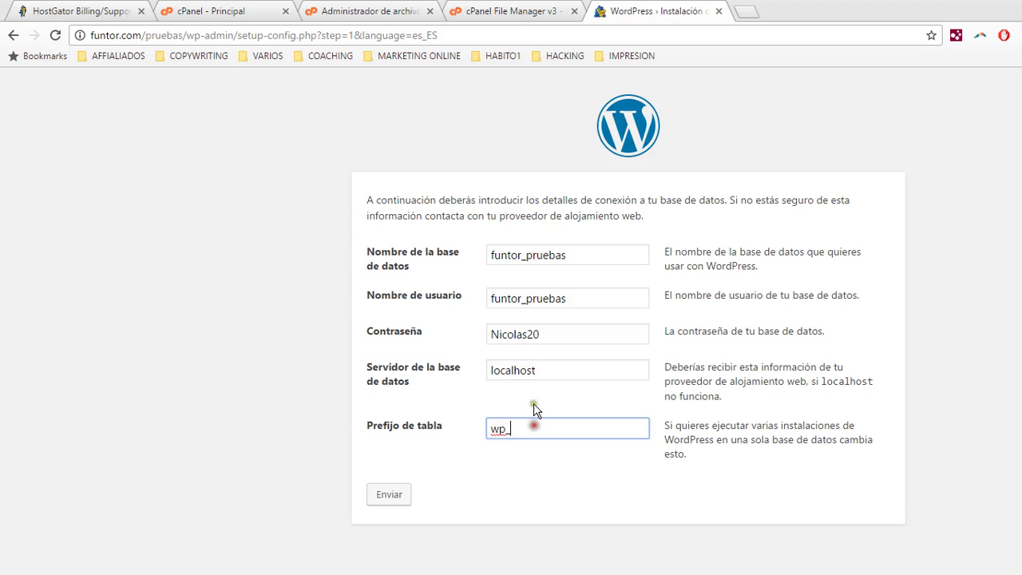
{"action": "double_click", "coordinate": [534, 435]}
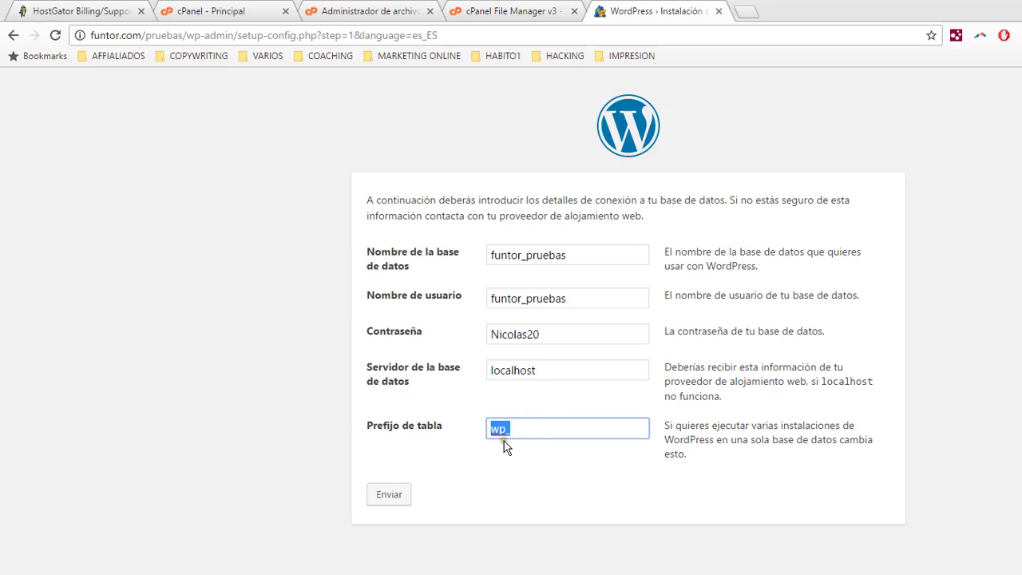
{"action": "left_click", "coordinate": [550, 370]}
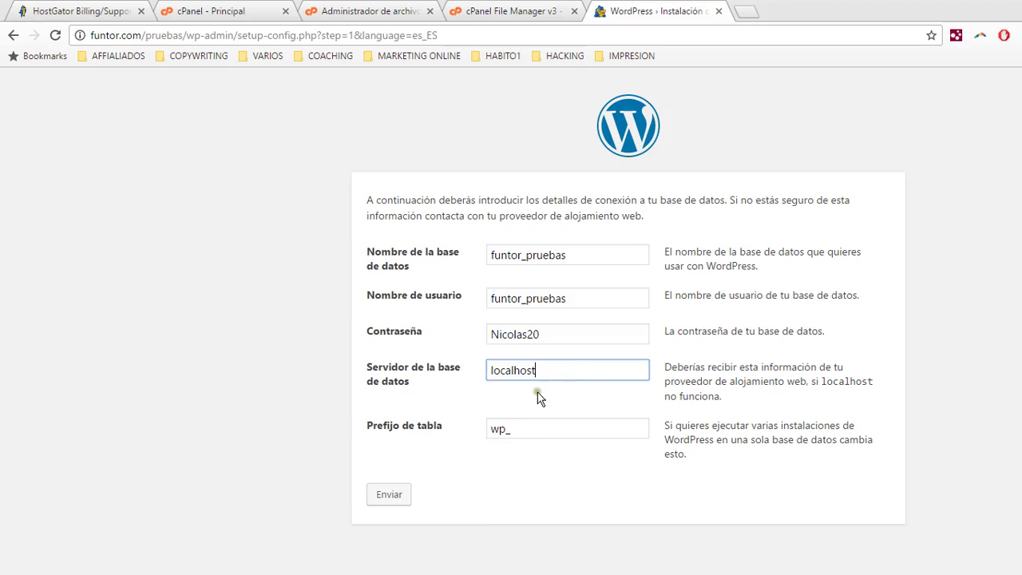
{"action": "left_click", "coordinate": [550, 366]}
{"action": "double_click", "coordinate": [550, 366]}
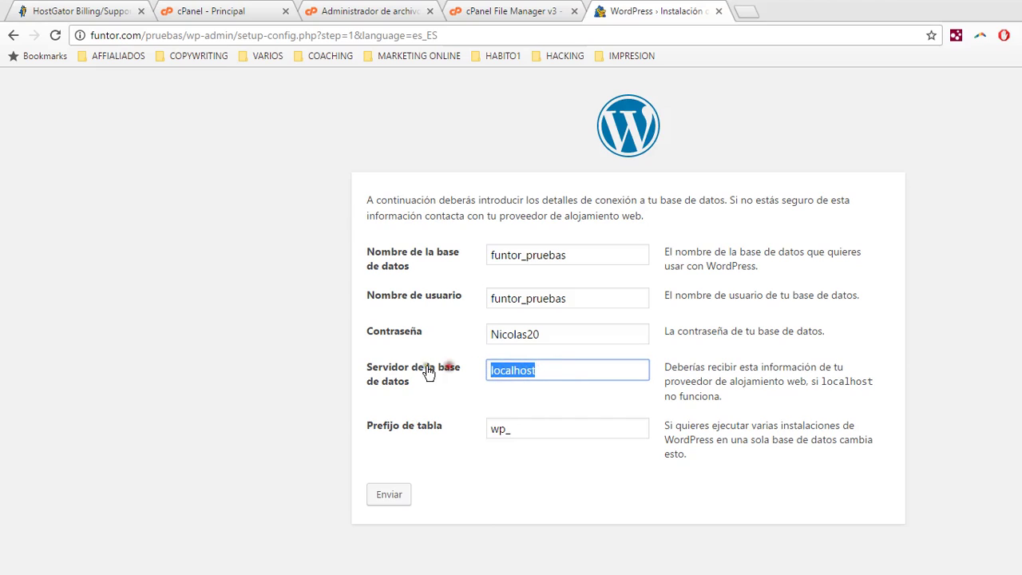
{"action": "left_click", "coordinate": [544, 369]}
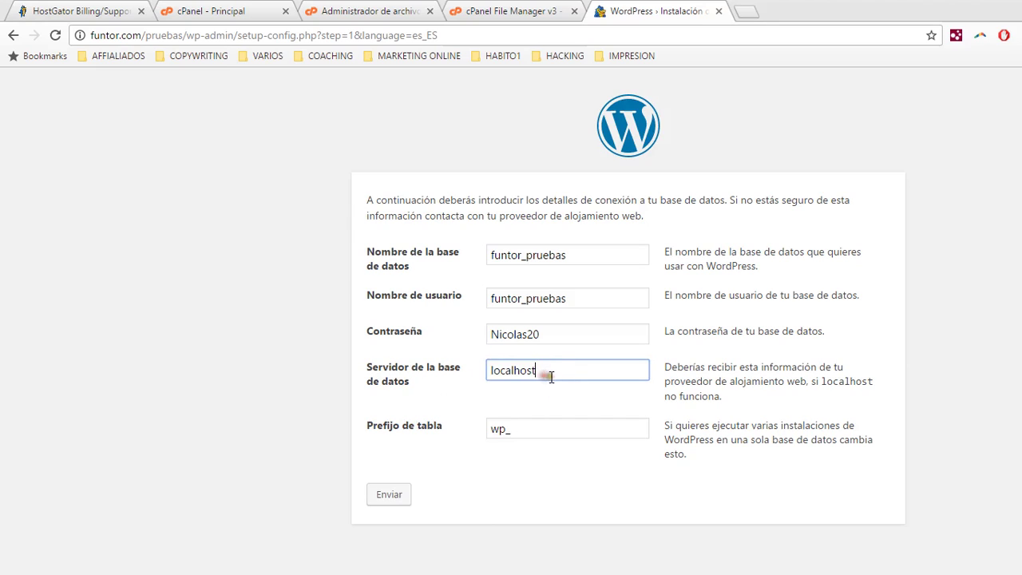
{"action": "left_click_drag", "start_coordinate": [559, 369], "coordinate": [484, 368]}
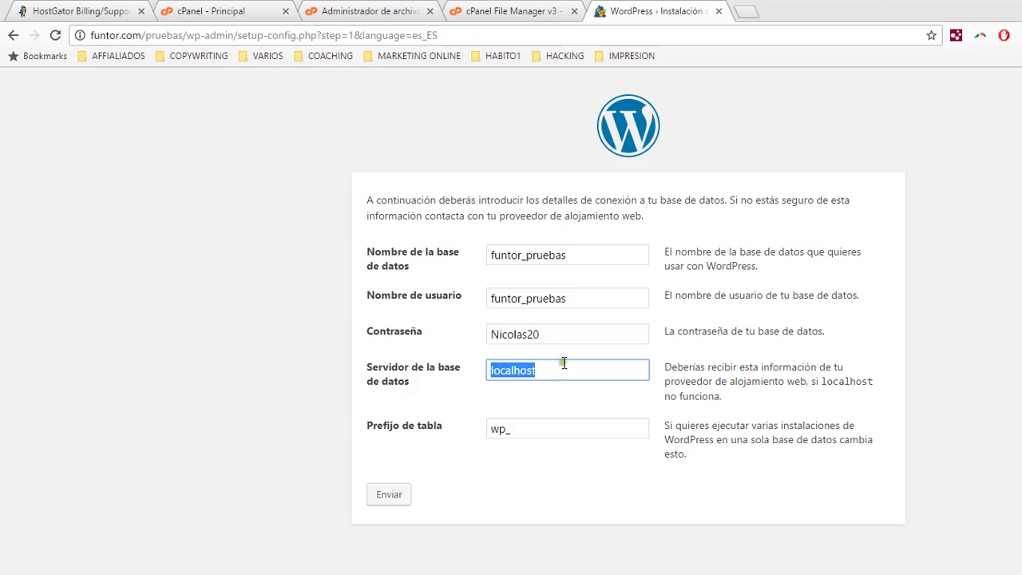
{"action": "left_click", "coordinate": [523, 367]}
{"action": "left_click_drag", "start_coordinate": [559, 373], "coordinate": [477, 377]}
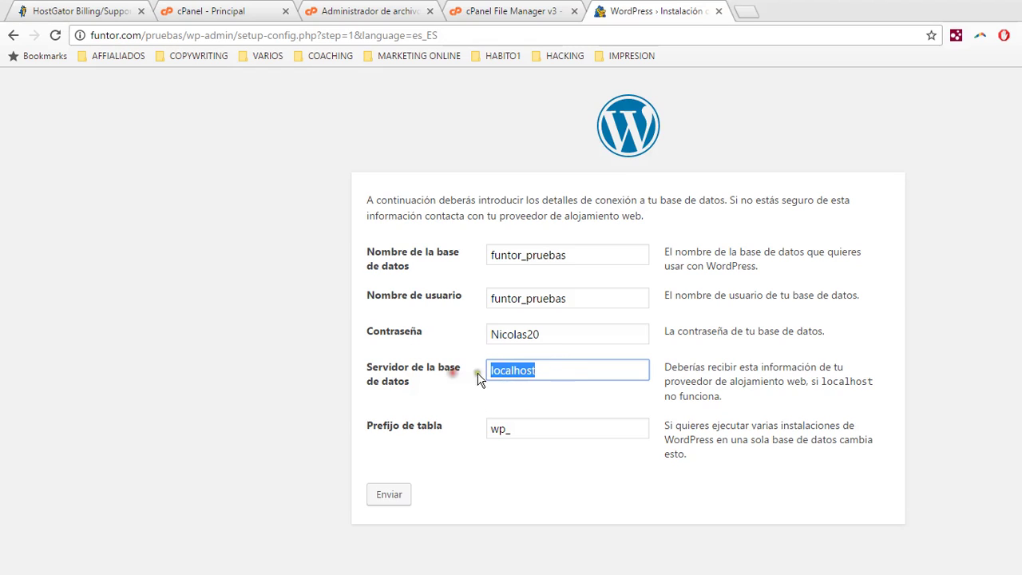
{"action": "left_click", "coordinate": [527, 369]}
{"action": "left_click_drag", "start_coordinate": [540, 368], "coordinate": [484, 393]}
{"action": "left_click", "coordinate": [461, 495]}
{"action": "left_click", "coordinate": [390, 495]}
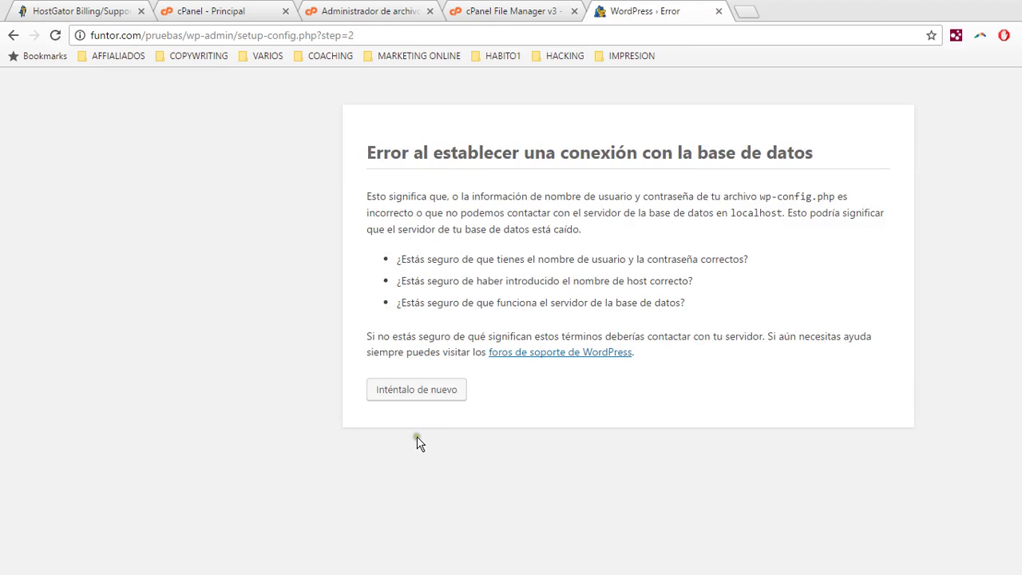
Retry with funtor_prueba as database and username, re-enter the password, and resubmit
{"action": "left_click", "coordinate": [389, 393]}
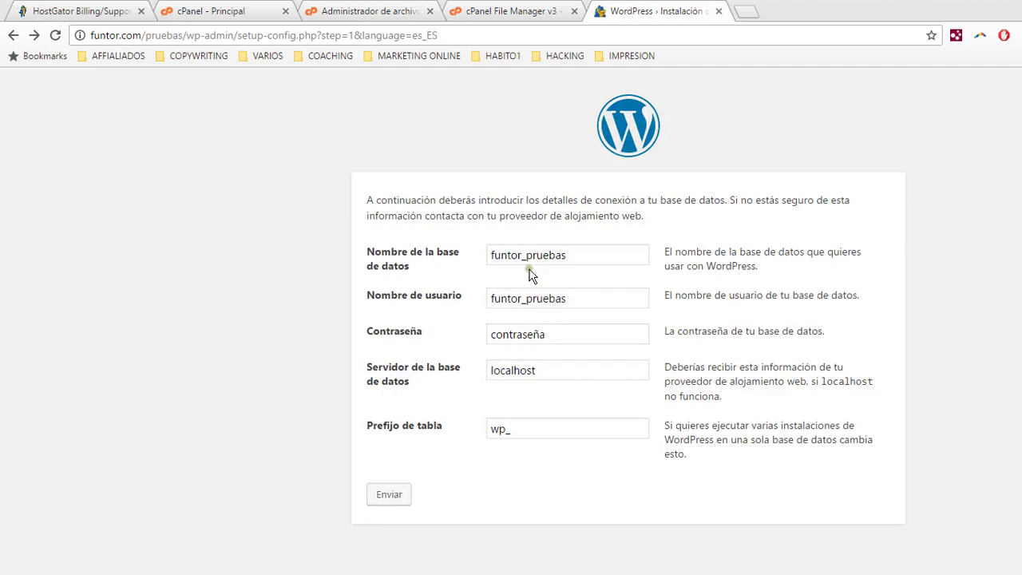
{"action": "left_click", "coordinate": [570, 257]}
{"action": "key", "text": "BackSpace"}
{"action": "left_click", "coordinate": [571, 299]}
{"action": "key", "text": "BackSpace"}
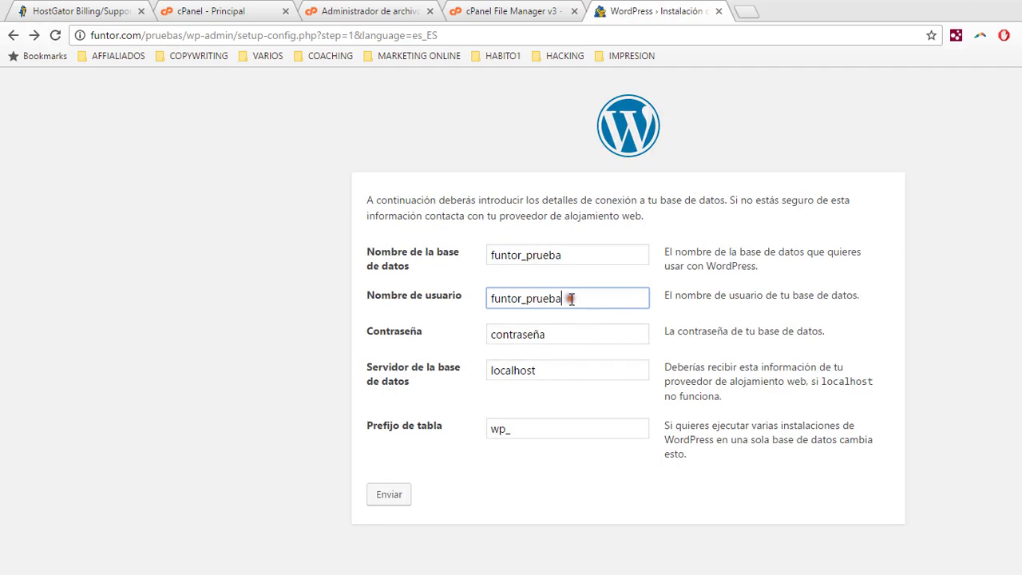
{"action": "left_click_drag", "start_coordinate": [546, 334], "coordinate": [407, 334]}
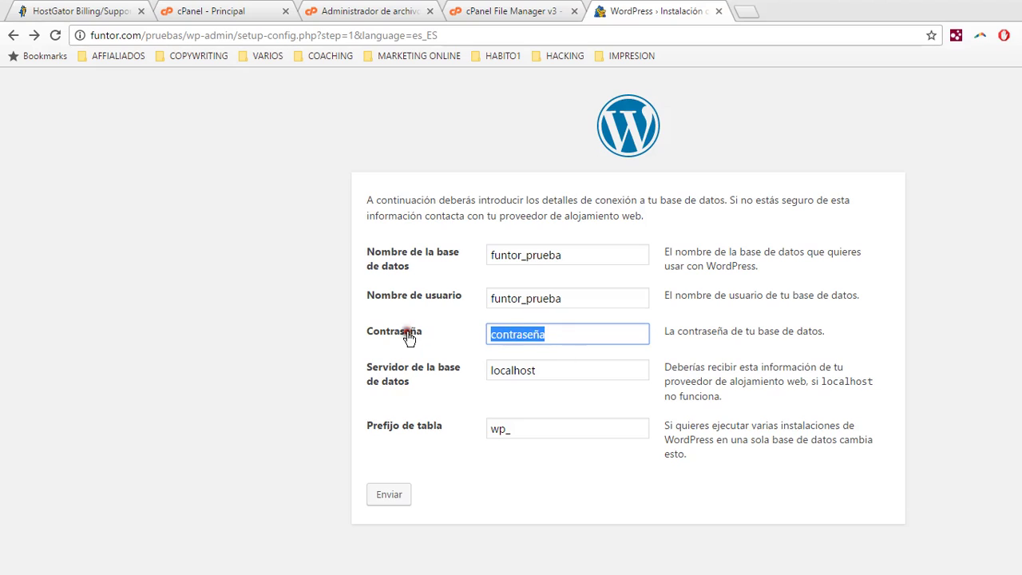
{"action": "key", "text": "Tab"}
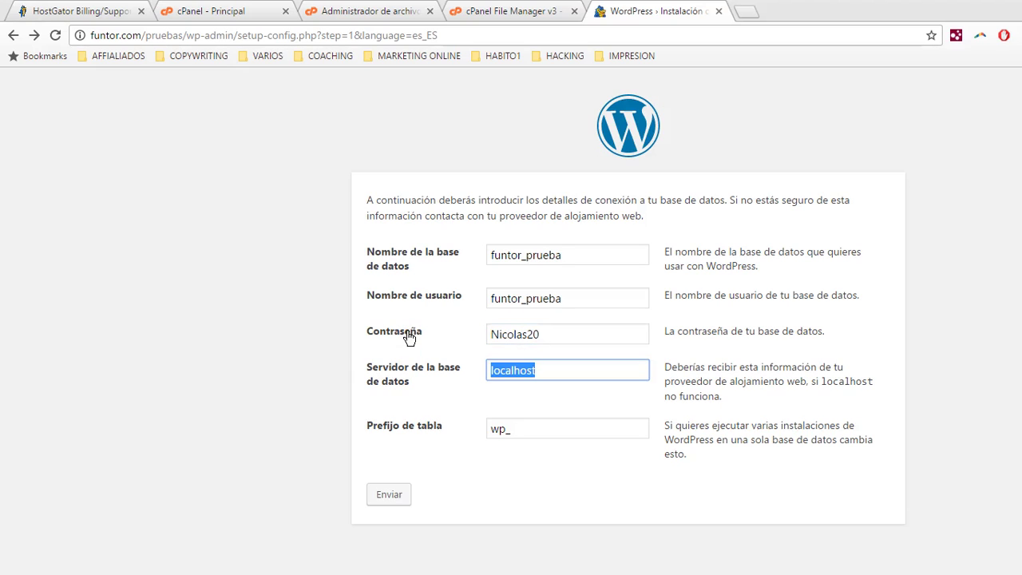
{"action": "left_click", "coordinate": [388, 494]}
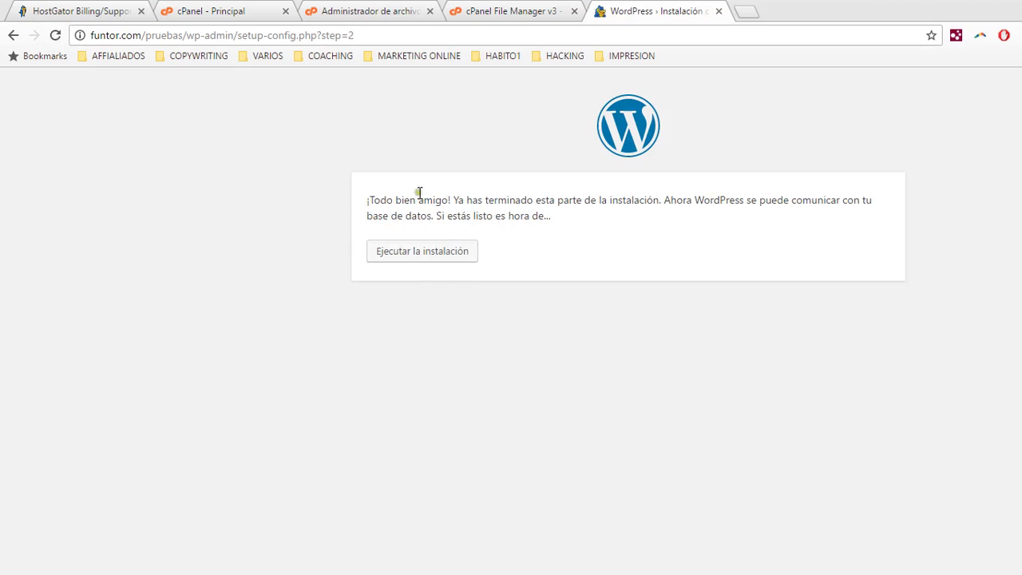
Run the installation with site title 'Funtor Pruebas', username fpruebas and an admin password
{"action": "left_click", "coordinate": [406, 251]}
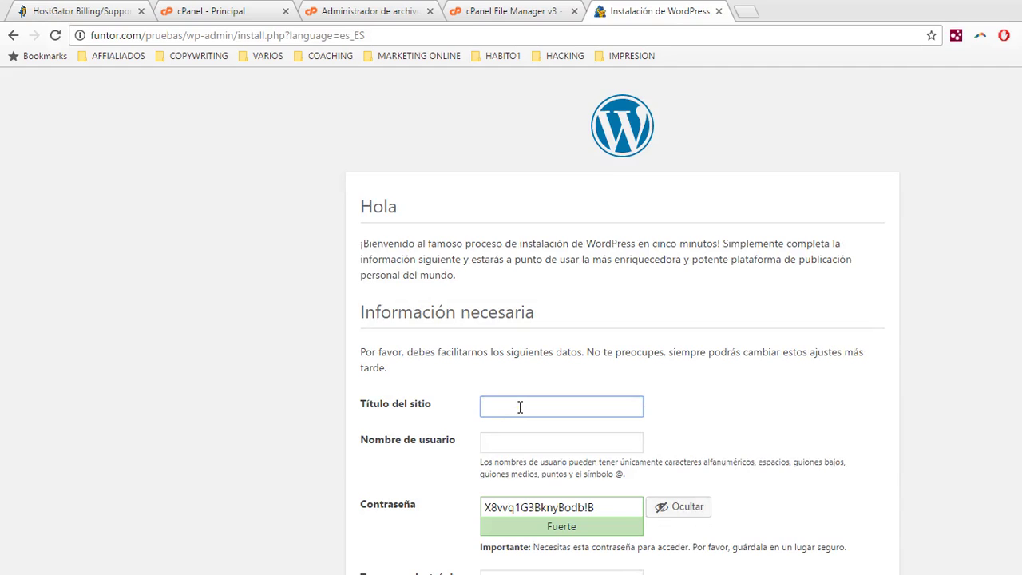
{"action": "type", "text": "Funtor Pruebas"}
{"action": "key", "text": "Tab"}
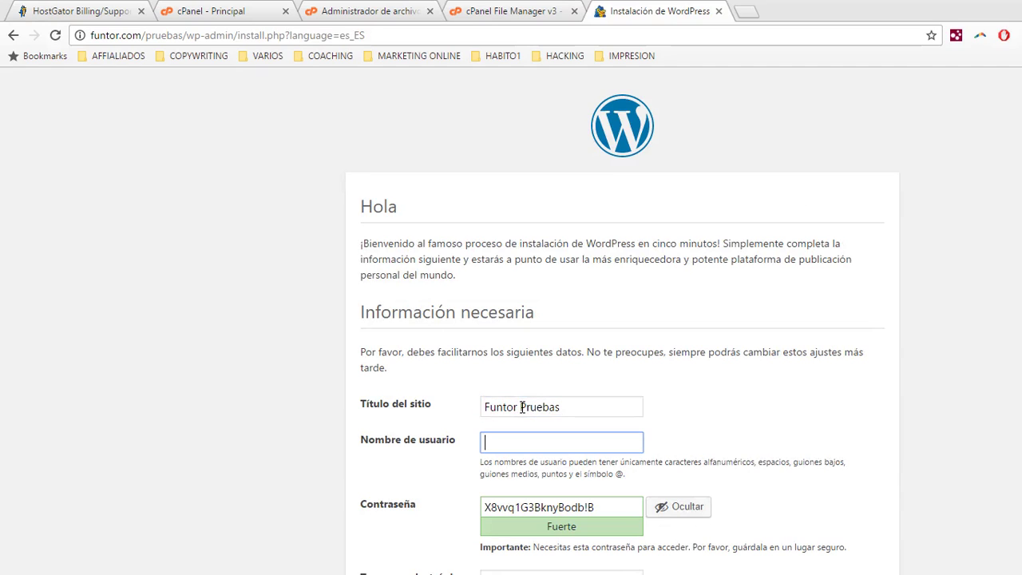
{"action": "type", "text": "fpruebas"}
{"action": "key", "text": "Tab"}
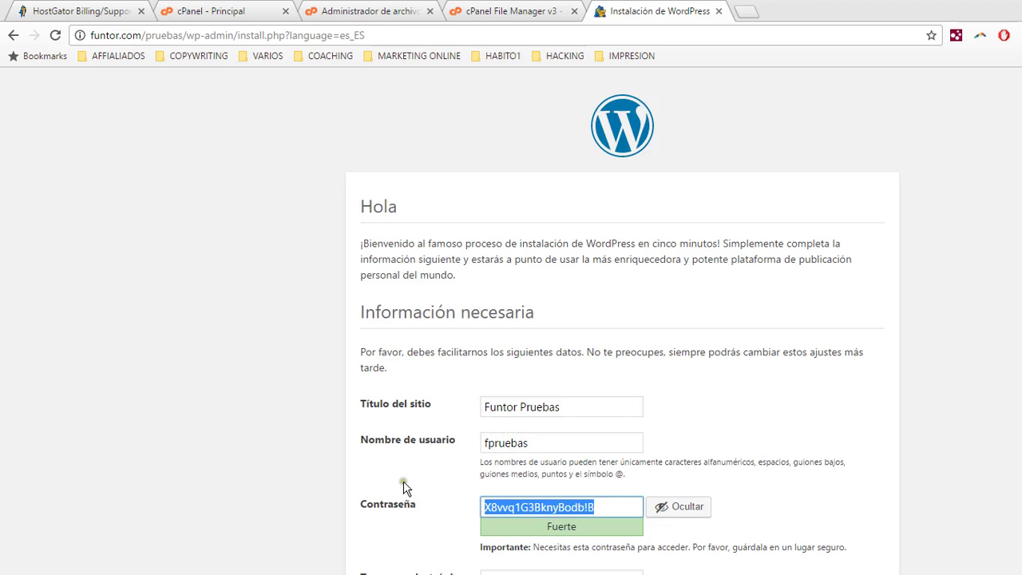
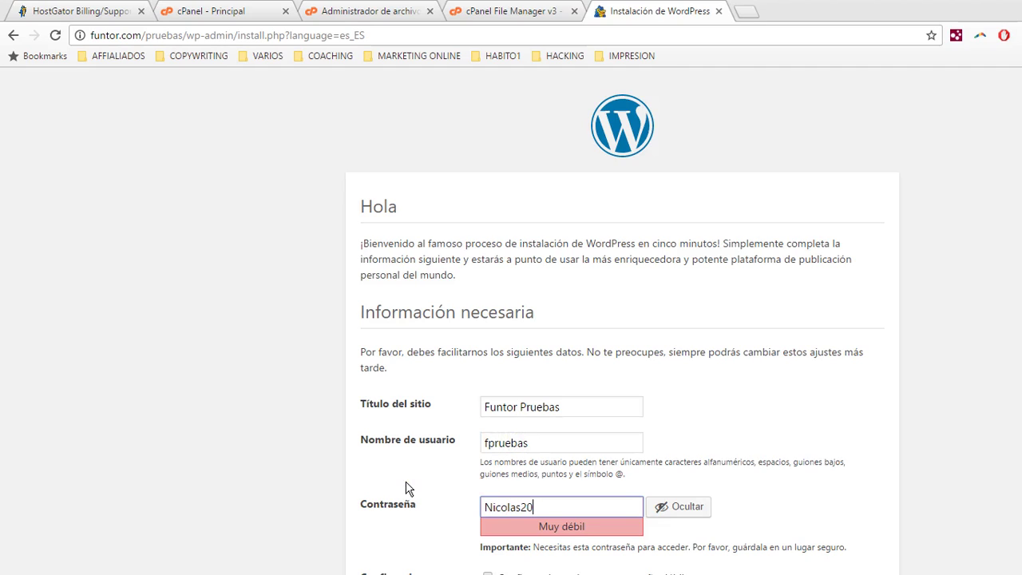
{"action": "key", "text": "Tab"}
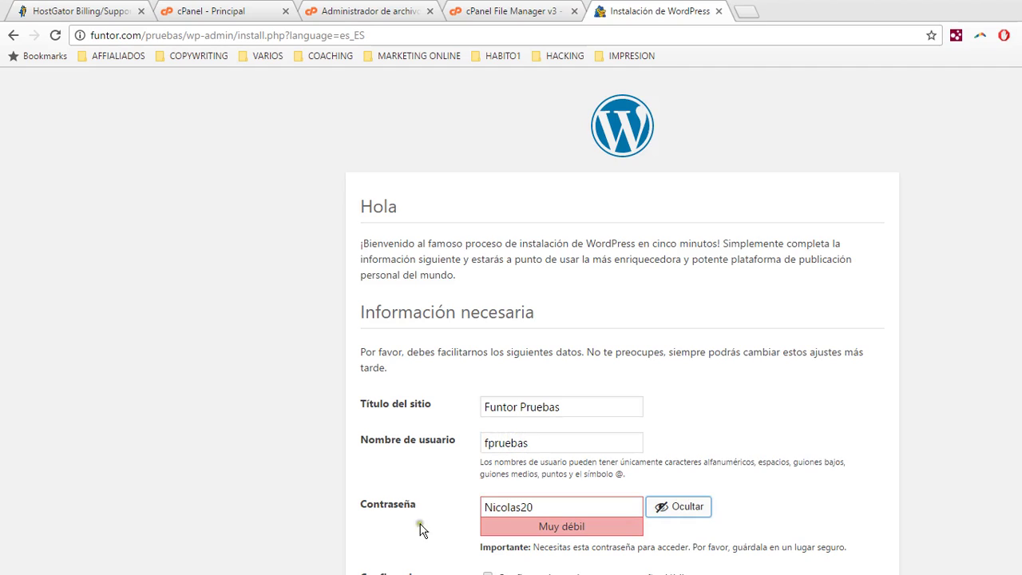
Confirm the weak password, enter the admin e-mail address, and submit the installation
{"action": "left_click", "coordinate": [488, 573]}
{"action": "scroll", "coordinate": [488, 572], "scroll_direction": "down", "scroll_amount": 1}
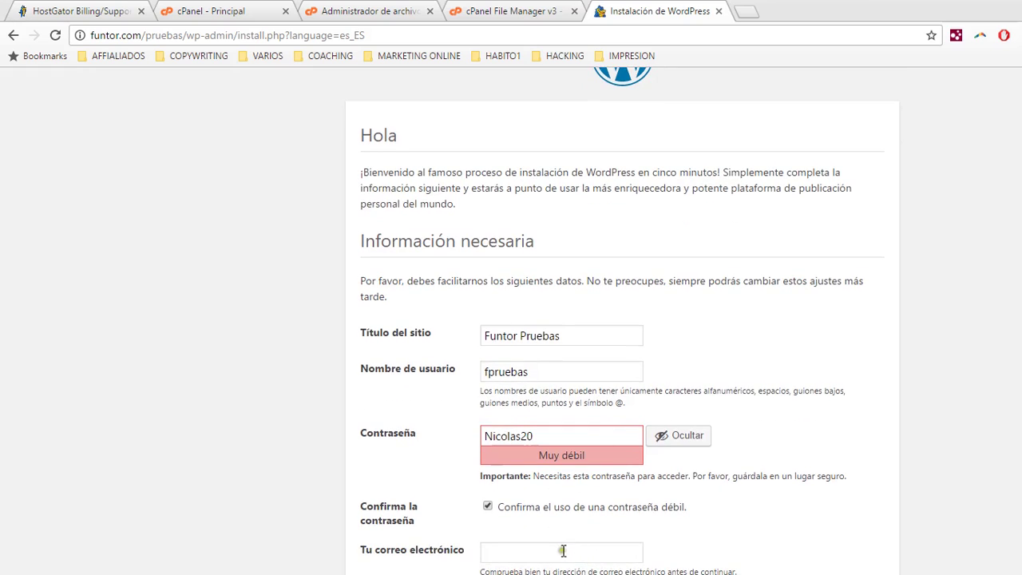
{"action": "left_click", "coordinate": [561, 551]}
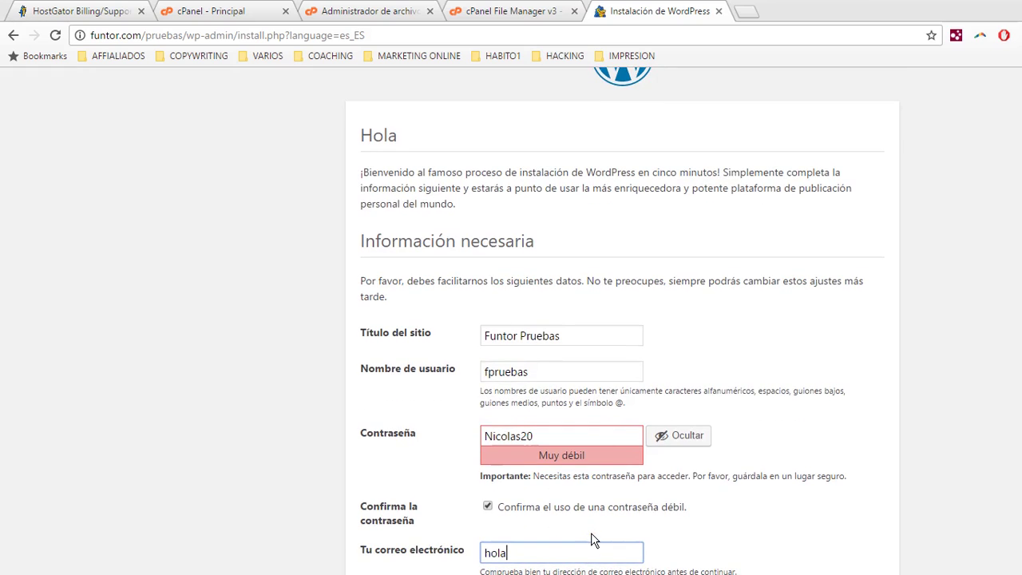
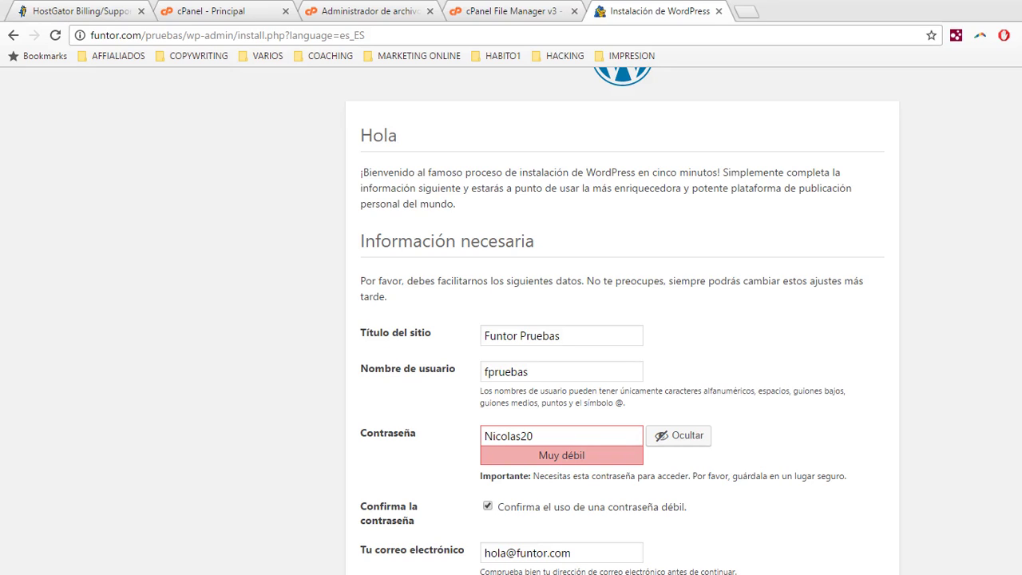
{"action": "key", "text": "Return"}
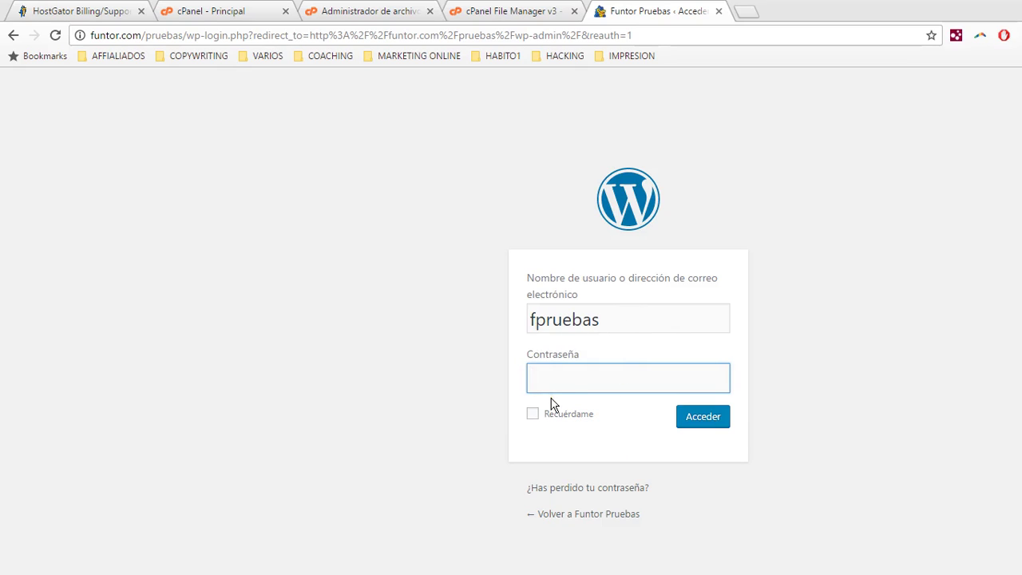
Log in with the admin password and highlight the funtor.com/pruebas address on the dashboard
{"action": "type", "text": "********"}
{"action": "key", "text": "Return"}
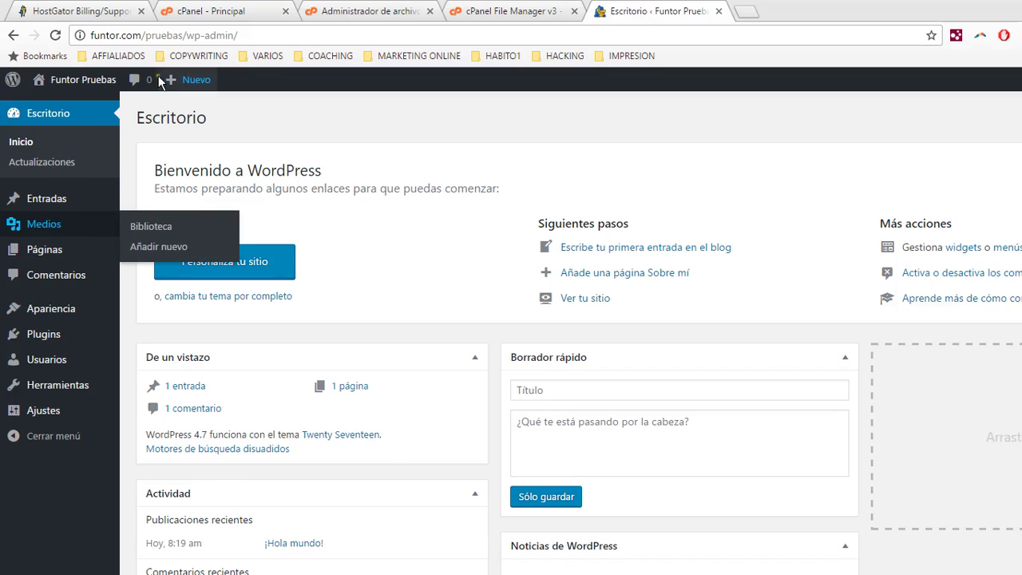
{"action": "left_click_drag", "start_coordinate": [89, 35], "coordinate": [171, 45]}
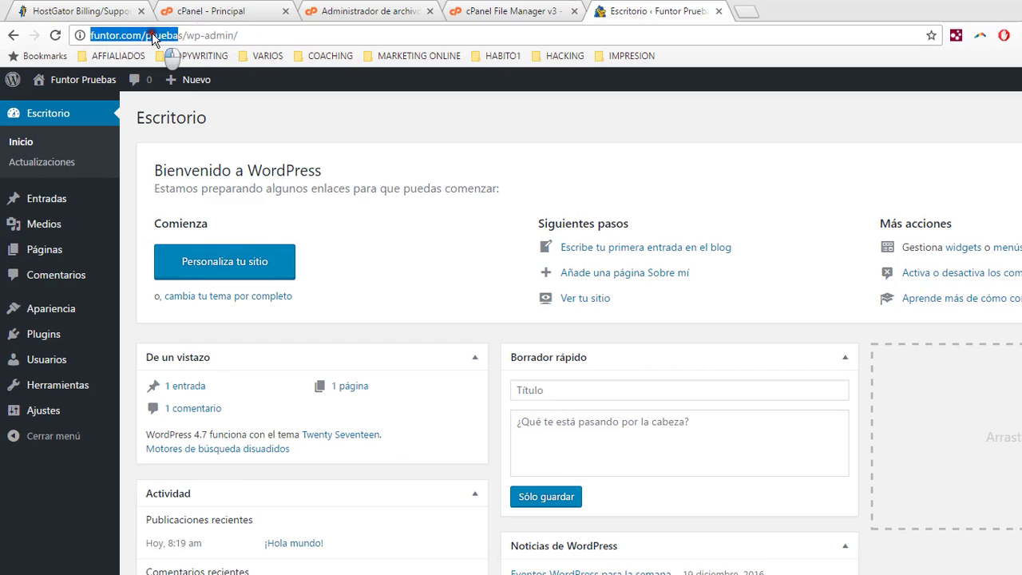
{"action": "left_click", "coordinate": [146, 35]}
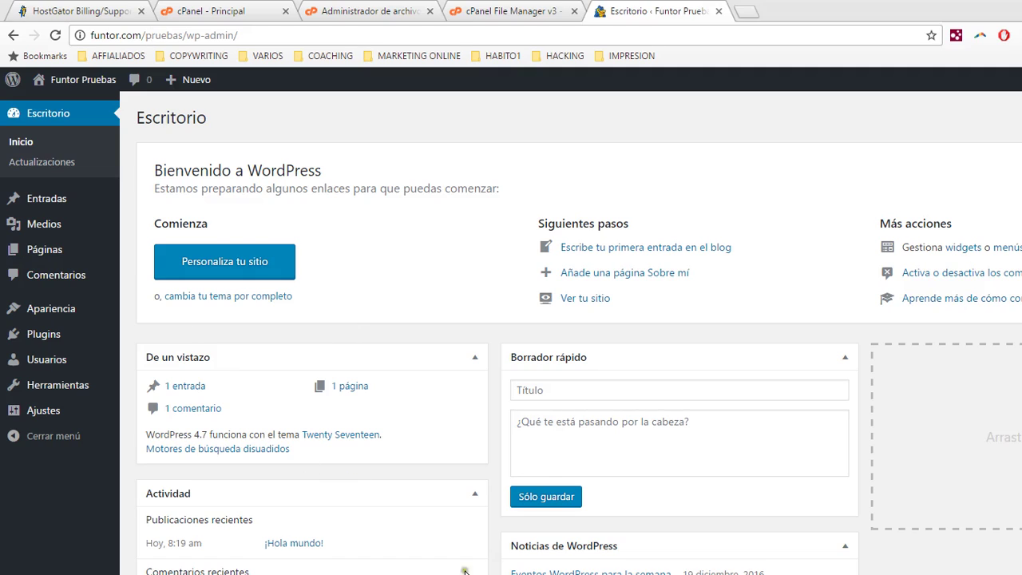